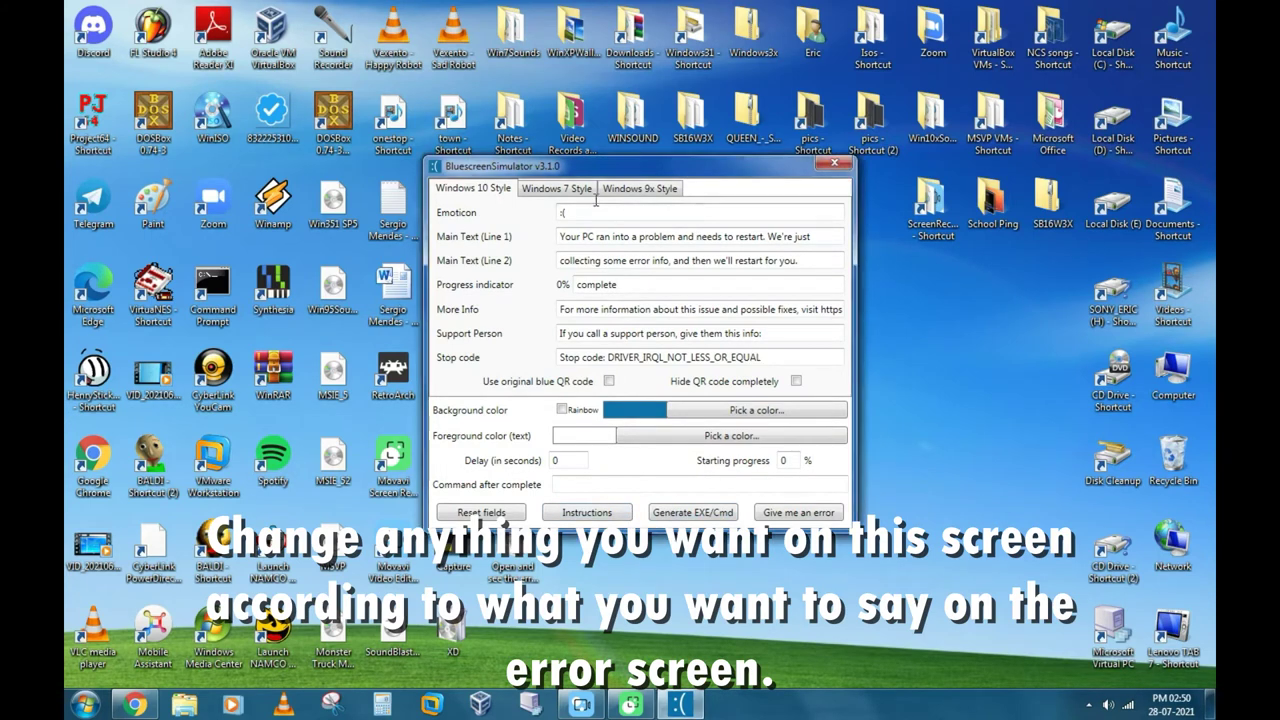
# - Set the emoticon to "XD" and the first main text line to "You just crashed your PC."
pyautogui.press('Tab')
pyautogui.press('BackSpace')
pyautogui.write('XD')
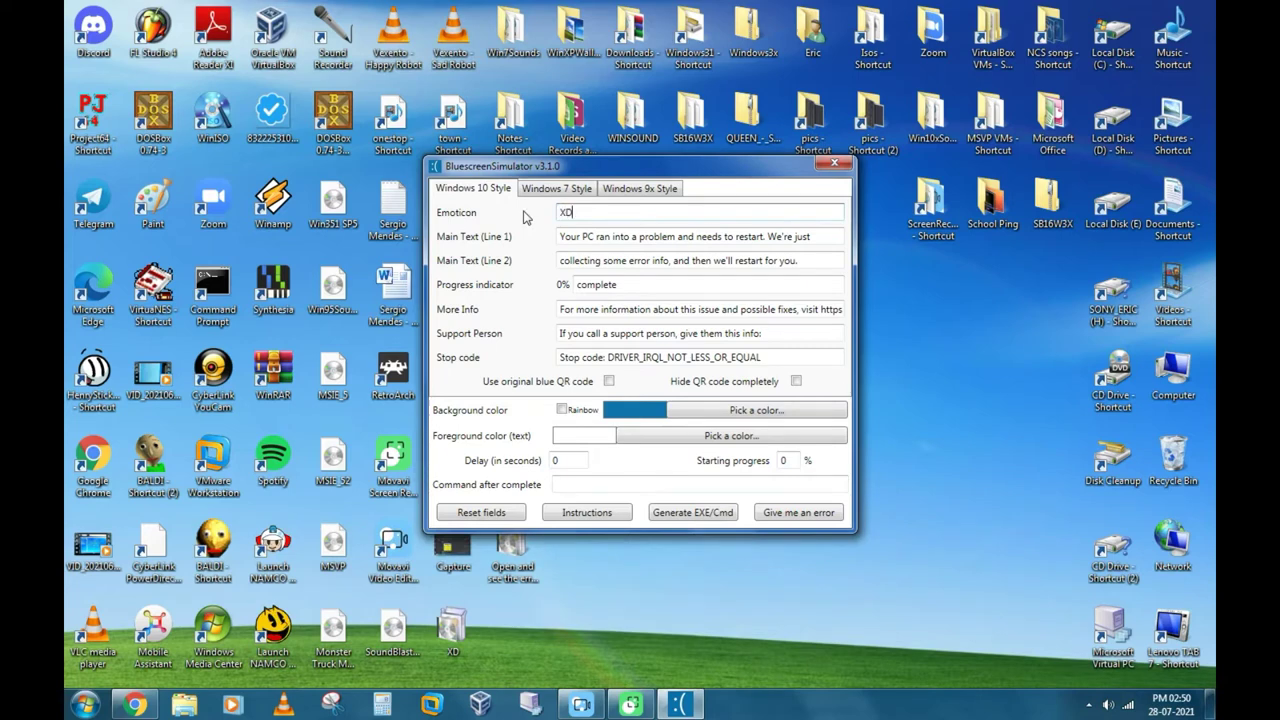
pyautogui.press('Tab')
pyautogui.press('BackSpace')
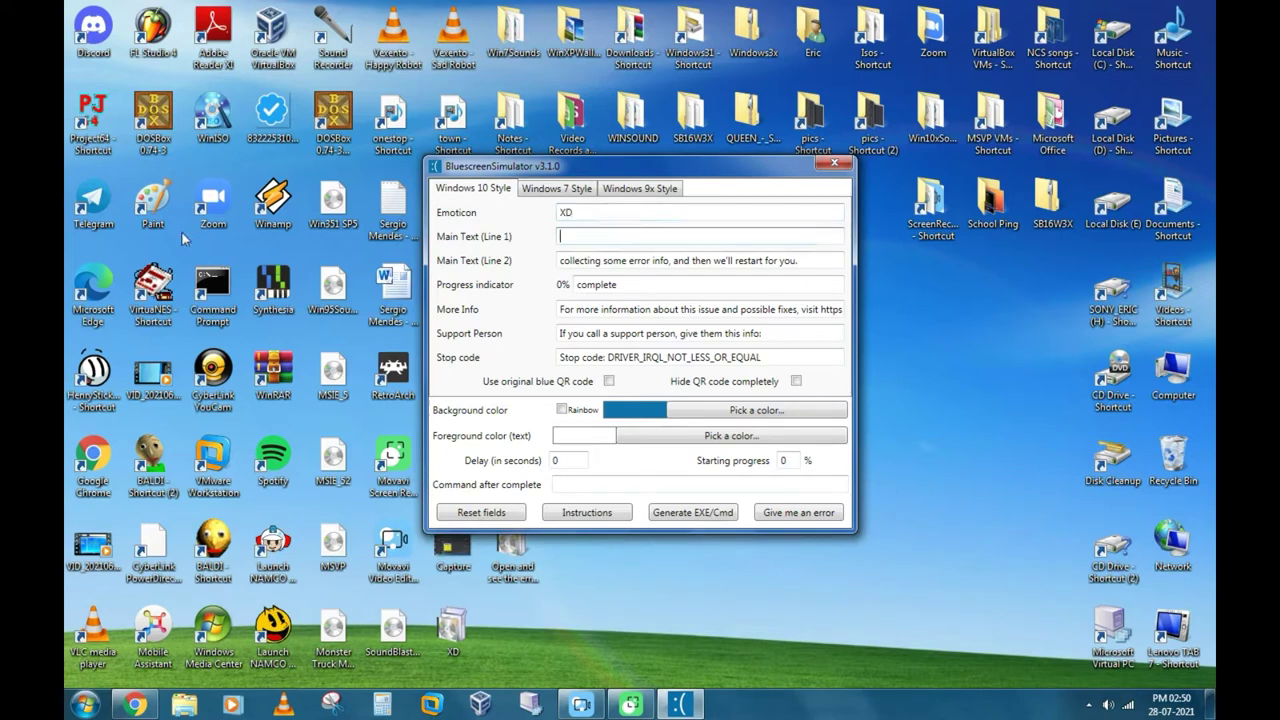
pyautogui.write('You just crashed your PC.')
# - Set the second main text line to "Aren't you glad?" and the progress indicator text to "Destroying this PC"
pyautogui.press('Tab')
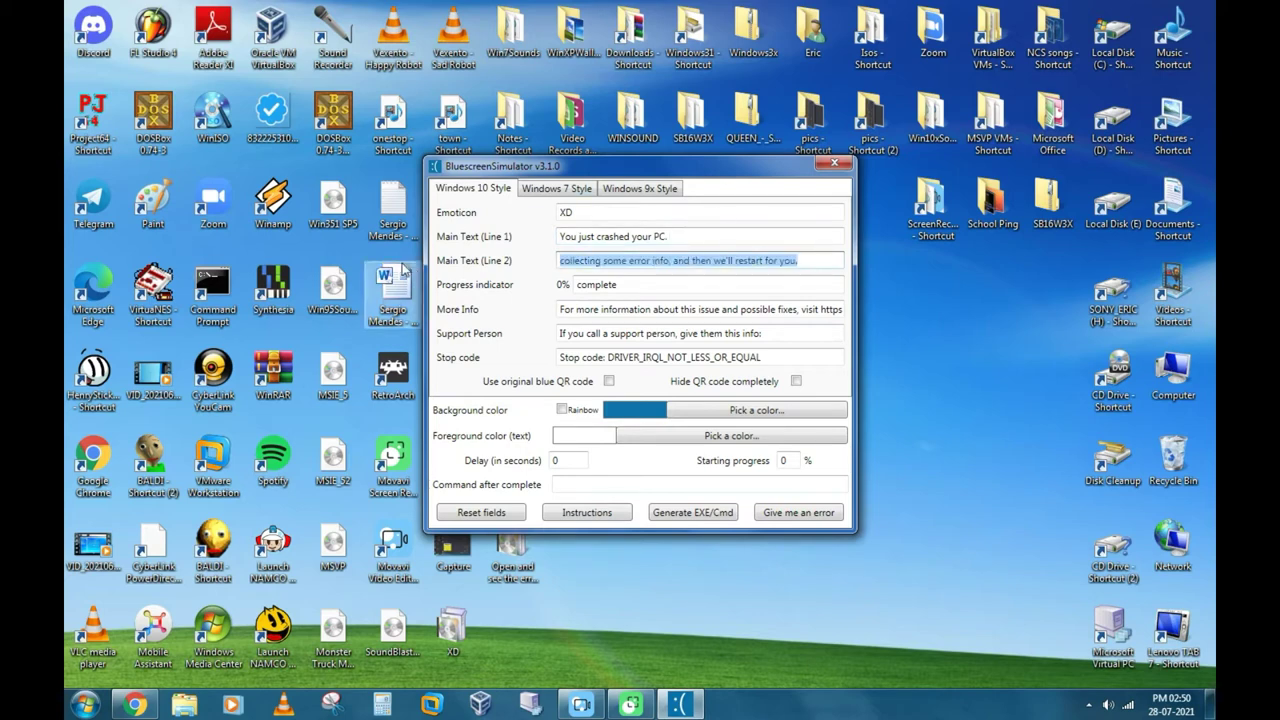
pyautogui.press('BackSpace')
pyautogui.write("Aren't you ")
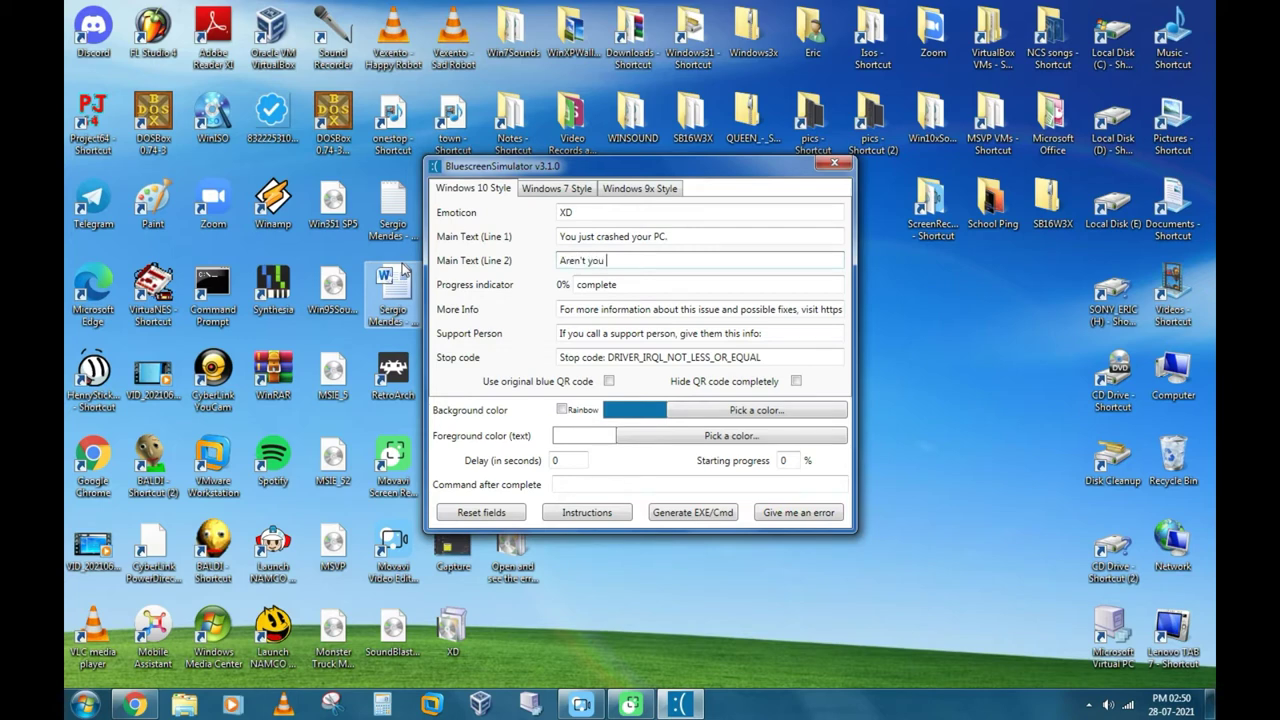
pyautogui.write('glad?')
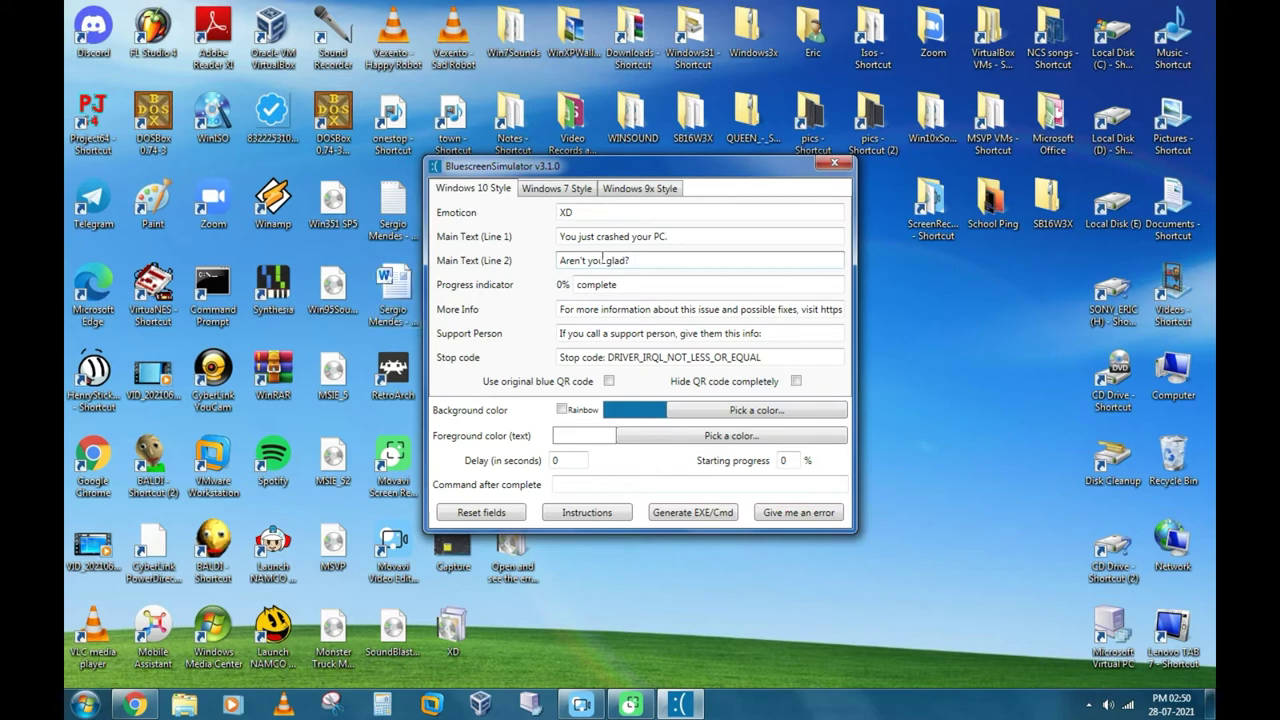
pyautogui.moveTo(646, 285); pyautogui.dragTo(495, 284)
pyautogui.press('BackSpace')
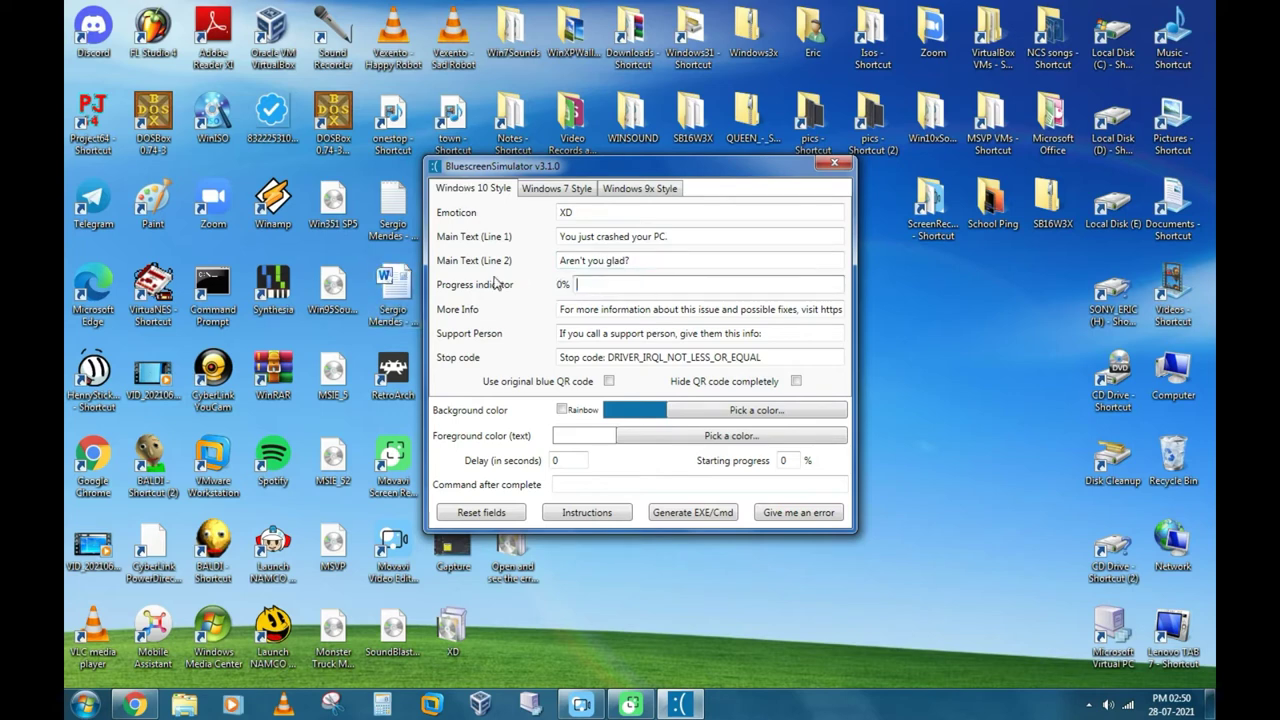
pyautogui.write('Destroying this PC')
# - Replace the More Info text with "NEVER GONNA GIVE YOU UP"
pyautogui.click(808, 310)
pyautogui.write('0')
pyautogui.press('Right')
pyautogui.press('Right')
pyautogui.press('Right')
pyautogui.press('Right')
pyautogui.press('Right')
pyautogui.press('Right')
pyautogui.press('Right')
pyautogui.press('Right')
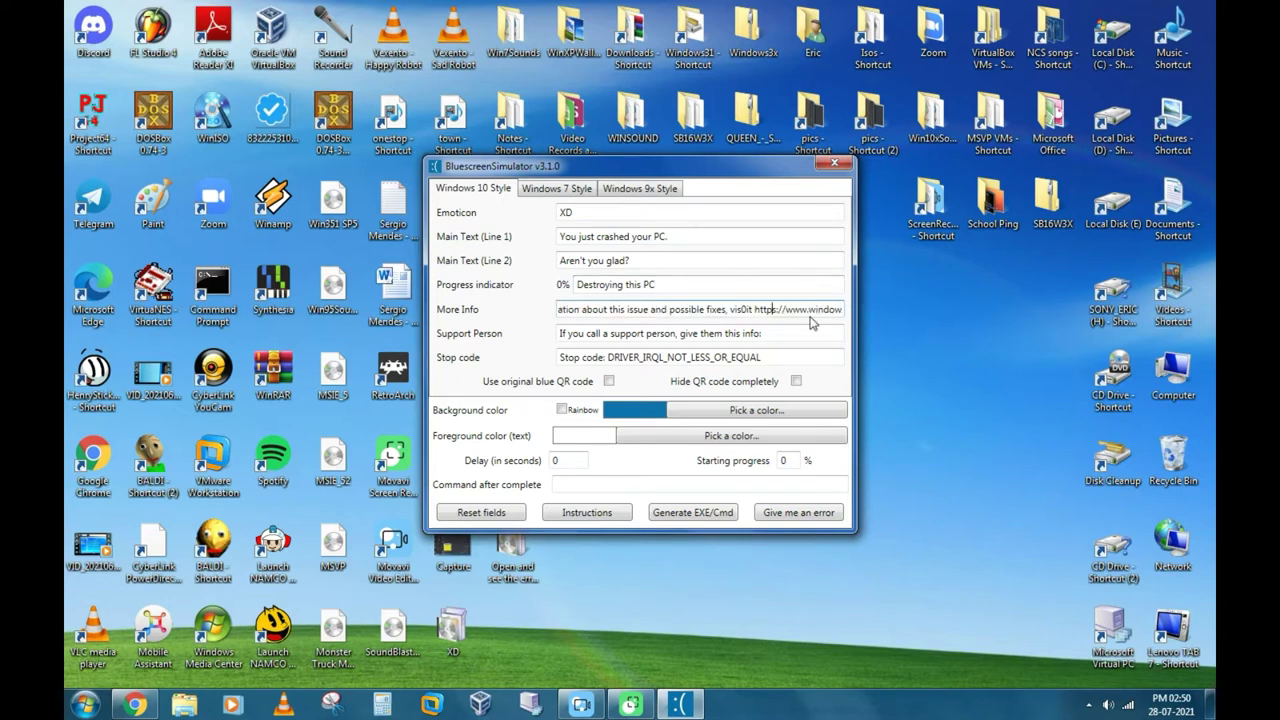
pyautogui.press('End')
pyautogui.press('BackSpace')
pyautogui.press('BackSpace')
pyautogui.press('BackSpace')
pyautogui.press('BackSpace')
pyautogui.press('BackSpace')
pyautogui.press('BackSpace')
pyautogui.press('BackSpace')
pyautogui.press('BackSpace')
pyautogui.press('BackSpace')
pyautogui.press('BackSpace')
pyautogui.press('BackSpace')
pyautogui.press('BackSpace')
pyautogui.press('BackSpace')
pyautogui.press('BackSpace')
pyautogui.press('BackSpace')
pyautogui.press('BackSpace')
pyautogui.press('BackSpace')
pyautogui.press('BackSpace')
pyautogui.press('BackSpace')
pyautogui.press('BackSpace')
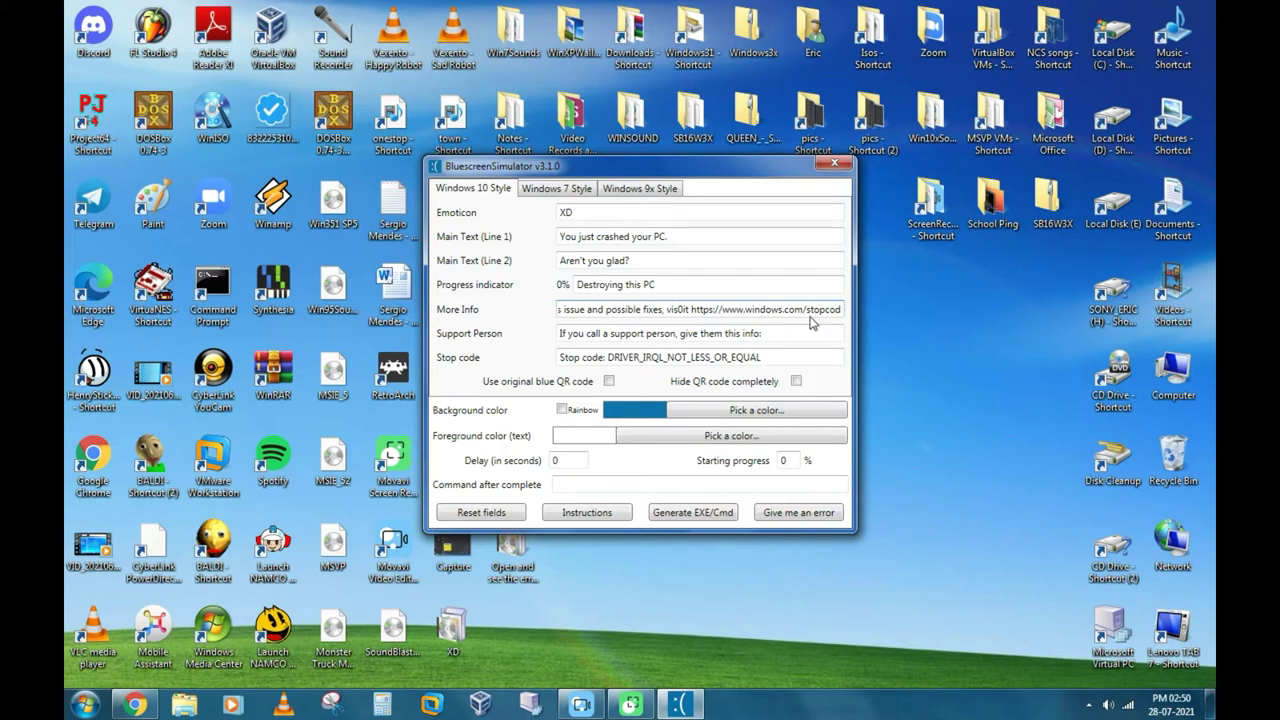
pyautogui.press('BackSpace')
pyautogui.press('BackSpace')
pyautogui.press('BackSpace')
pyautogui.press('BackSpace')
pyautogui.press('BackSpace')
pyautogui.press('BackSpace')
pyautogui.press('BackSpace')
pyautogui.press('BackSpace')
pyautogui.press('BackSpace')
pyautogui.press('BackSpace')
pyautogui.press('BackSpace')
pyautogui.press('BackSpace')
pyautogui.press('BackSpace')
pyautogui.press('BackSpace')
pyautogui.press('BackSpace')
pyautogui.press('BackSpace')
pyautogui.press('BackSpace')
pyautogui.press('BackSpace')
pyautogui.press('BackSpace')
pyautogui.press('BackSpace')
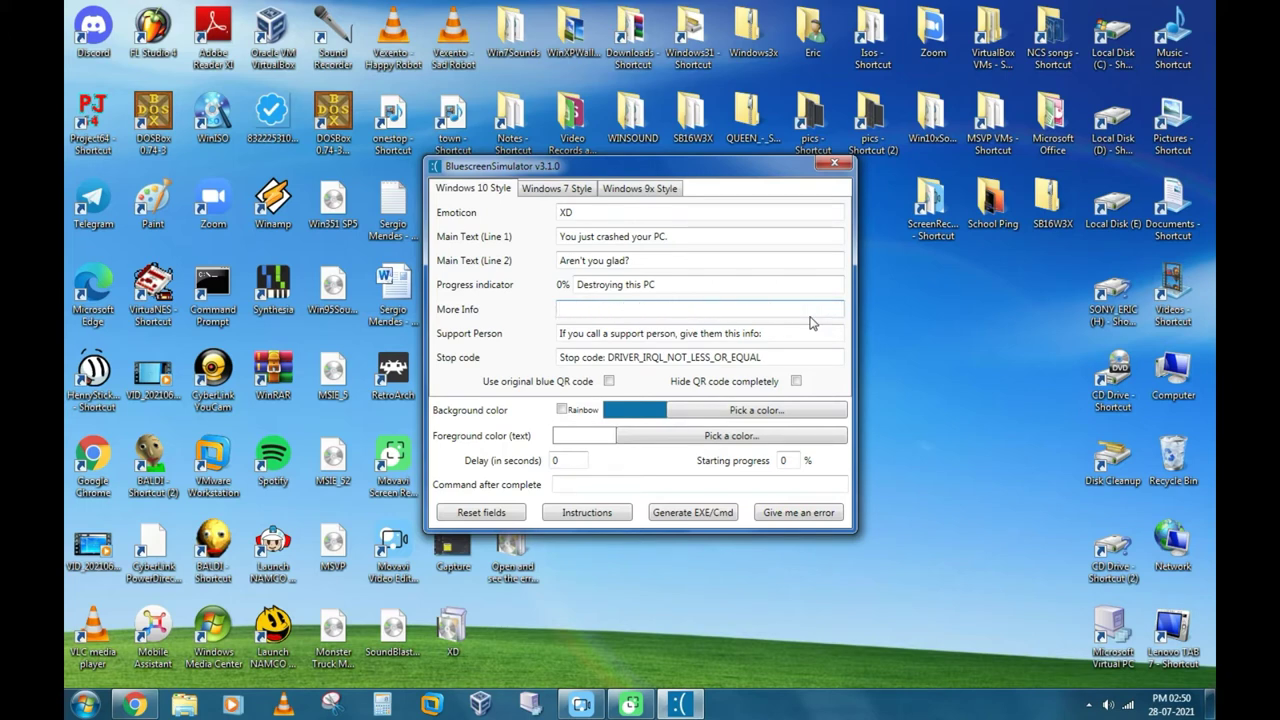
pyautogui.write('NEVER GONNA GIVE YOU ')
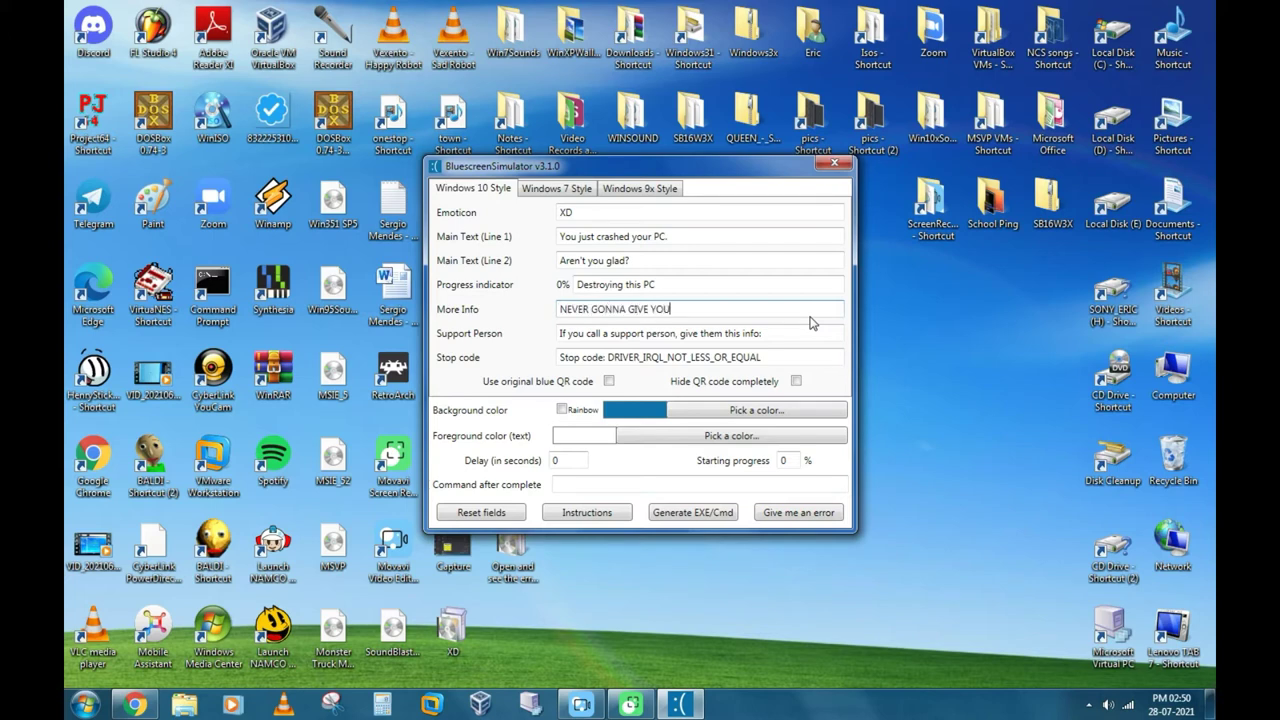
pyautogui.write('UP')
# - Replace the Support Person text with "To exit this screen, press F7."
pyautogui.moveTo(762, 334); pyautogui.dragTo(549, 340)
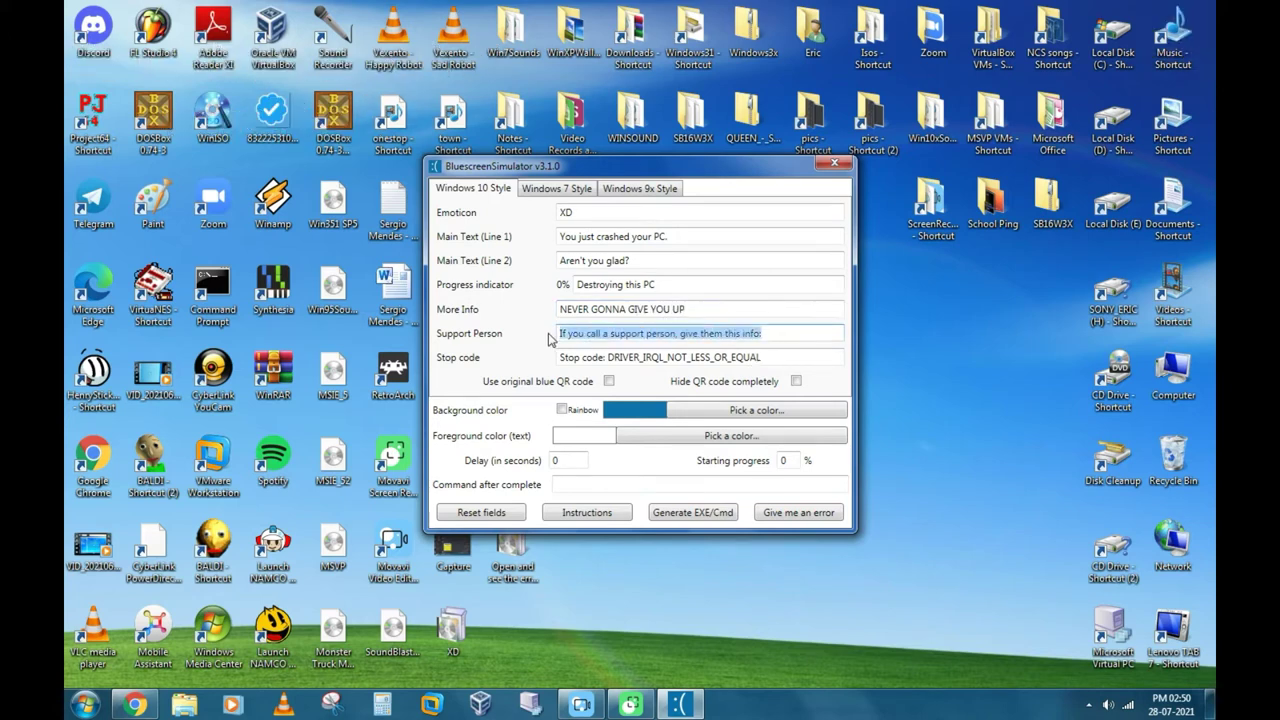
pyautogui.press('BackSpace')
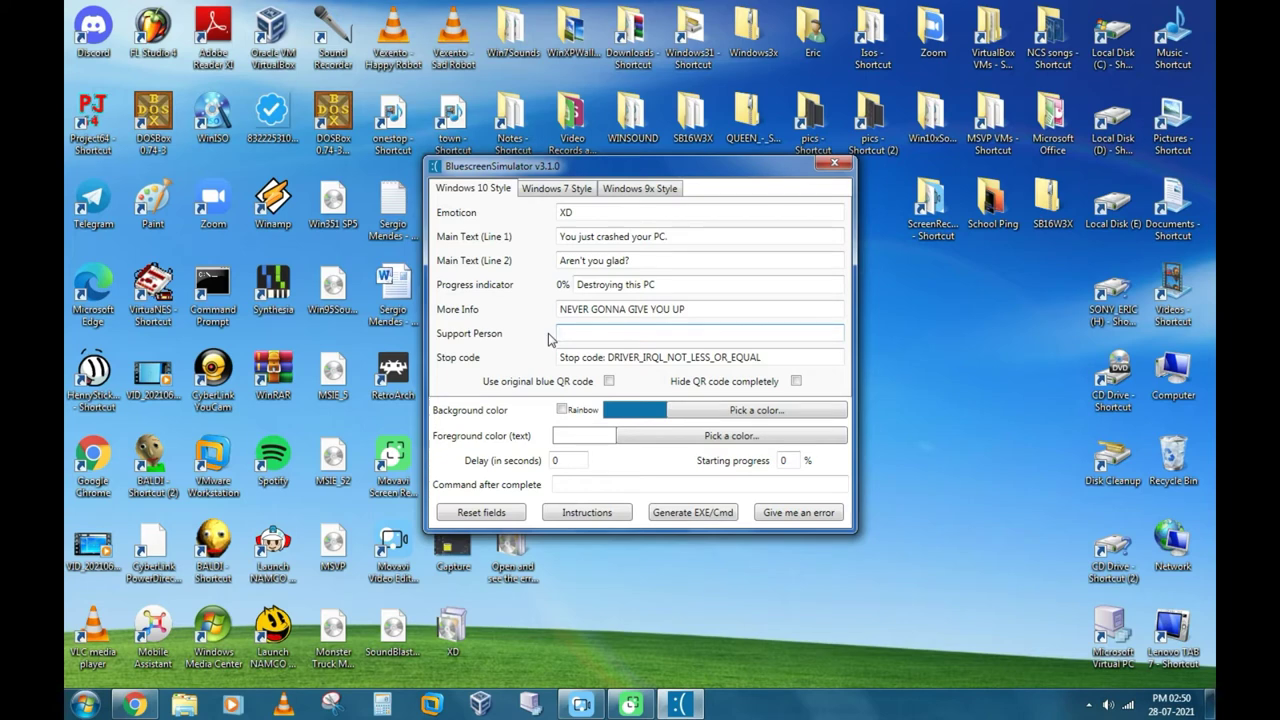
pyautogui.write('To exit this screen, press F7.')
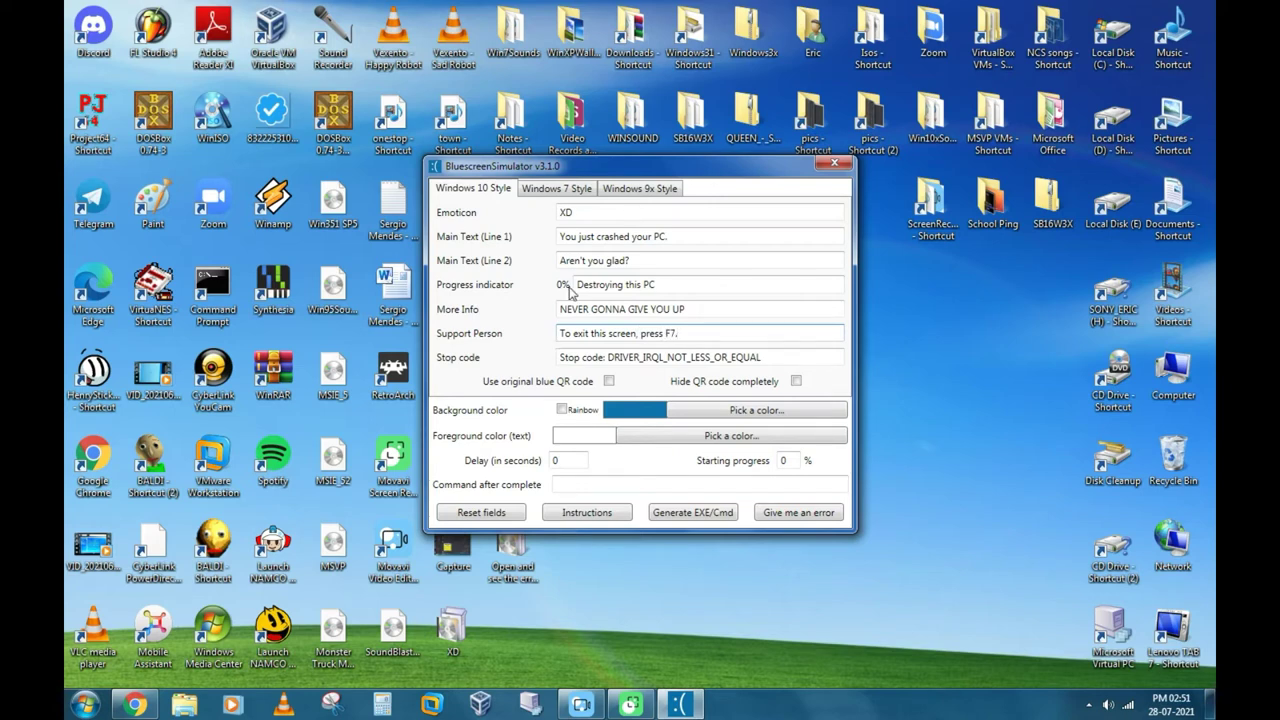
# - Replace the code after "Stop code:" with a long run of repeated "LOLOLOL" letters
pyautogui.moveTo(787, 358); pyautogui.dragTo(606, 361)
pyautogui.press('BackSpace')
pyautogui.write('LOLOLOLOLOLOLOLOLO')
pyautogui.write('LOLOLOLOLOLOLOLOLOL')
pyautogui.write('OLOLOLOLOLOLOLOLOL')
pyautogui.write('OLOLOLOLOL')
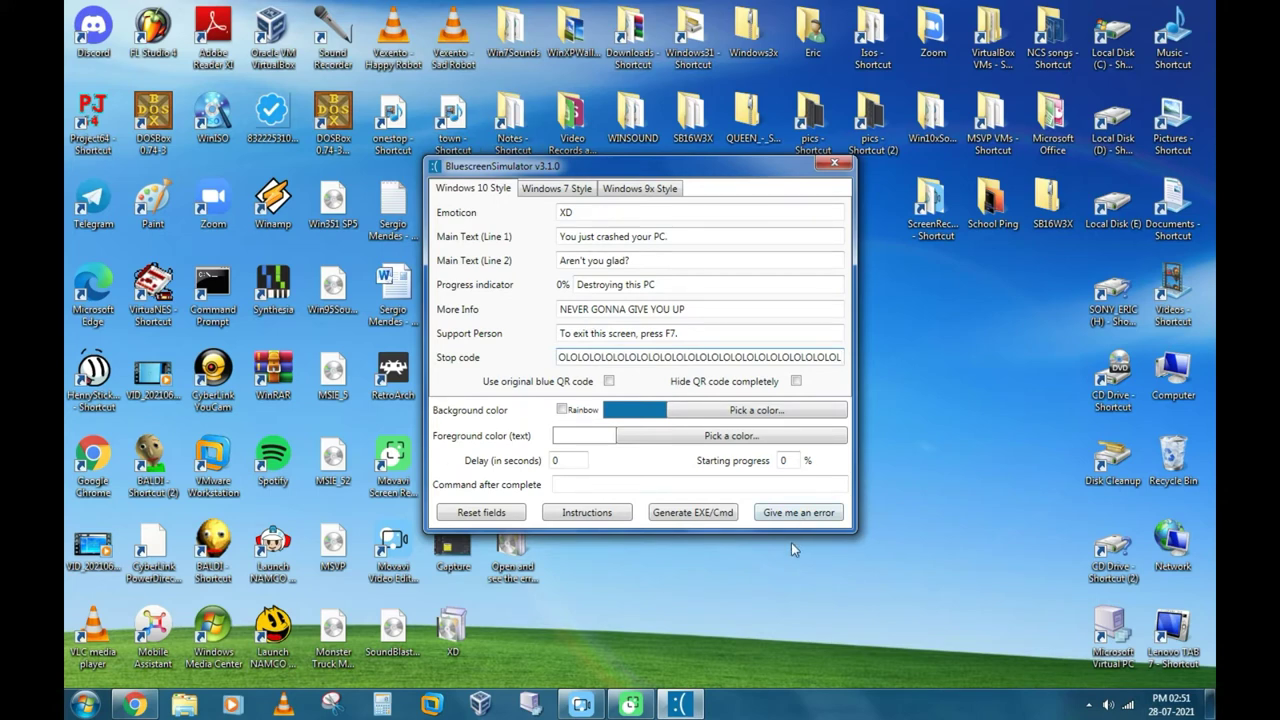
# - Preview the customised Windows 10 error screen and exit it
pyautogui.click(798, 512)
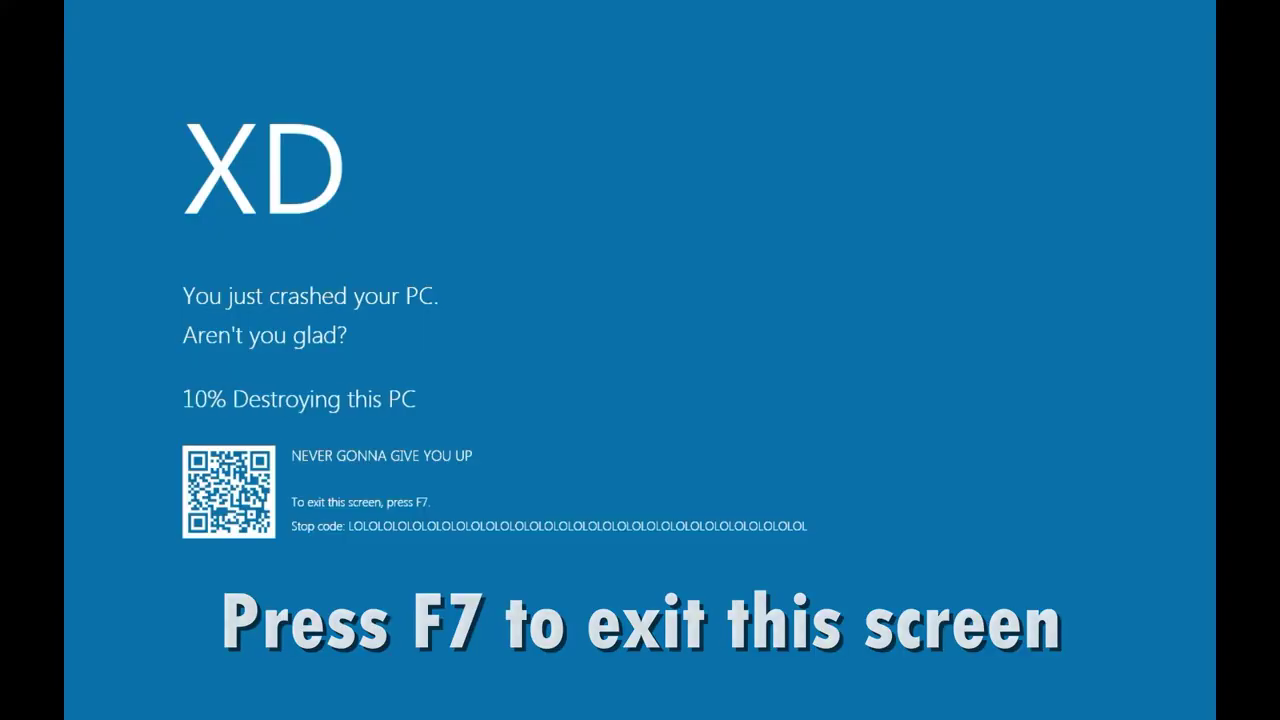
pyautogui.press('F7')
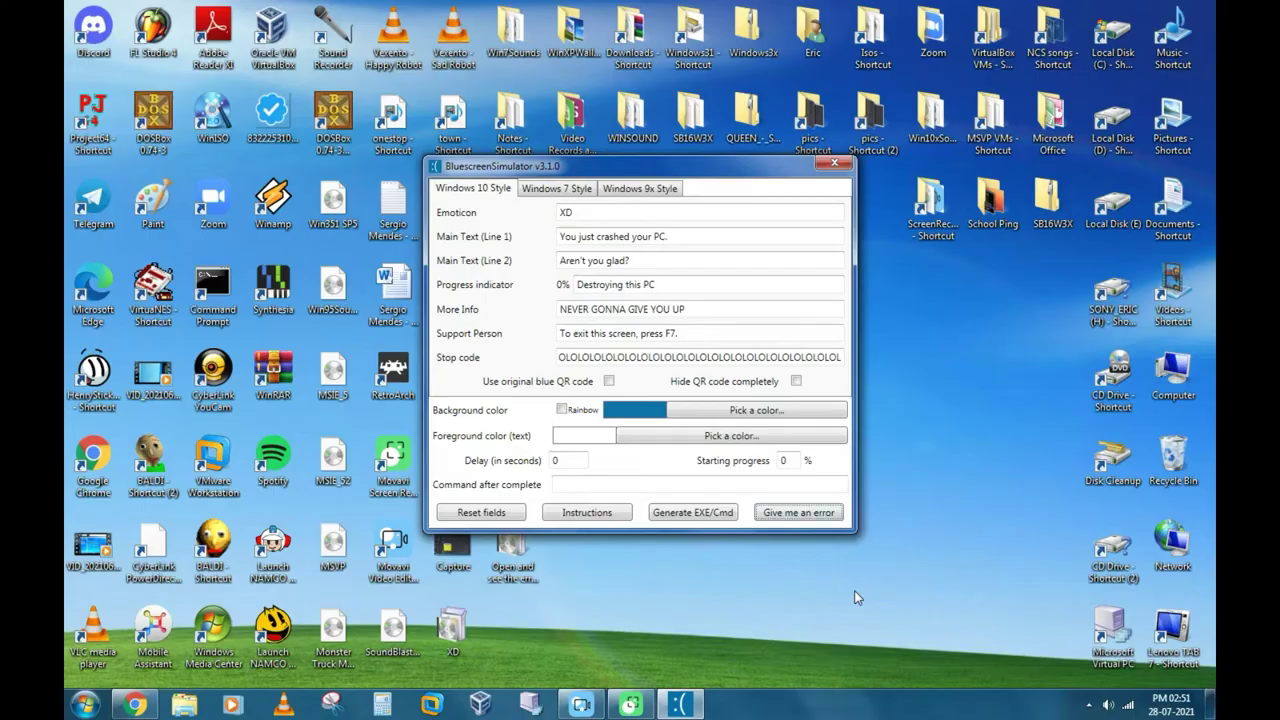
# - Generate an executable of the fake blue screen named lololol and dismiss the confirmation
pyautogui.click(702, 513)
pyautogui.moveTo(691, 333); pyautogui.dragTo(482, 328)
pyautogui.press('BackSpace')
pyautogui.write('bsod')
pyautogui.press('Return')
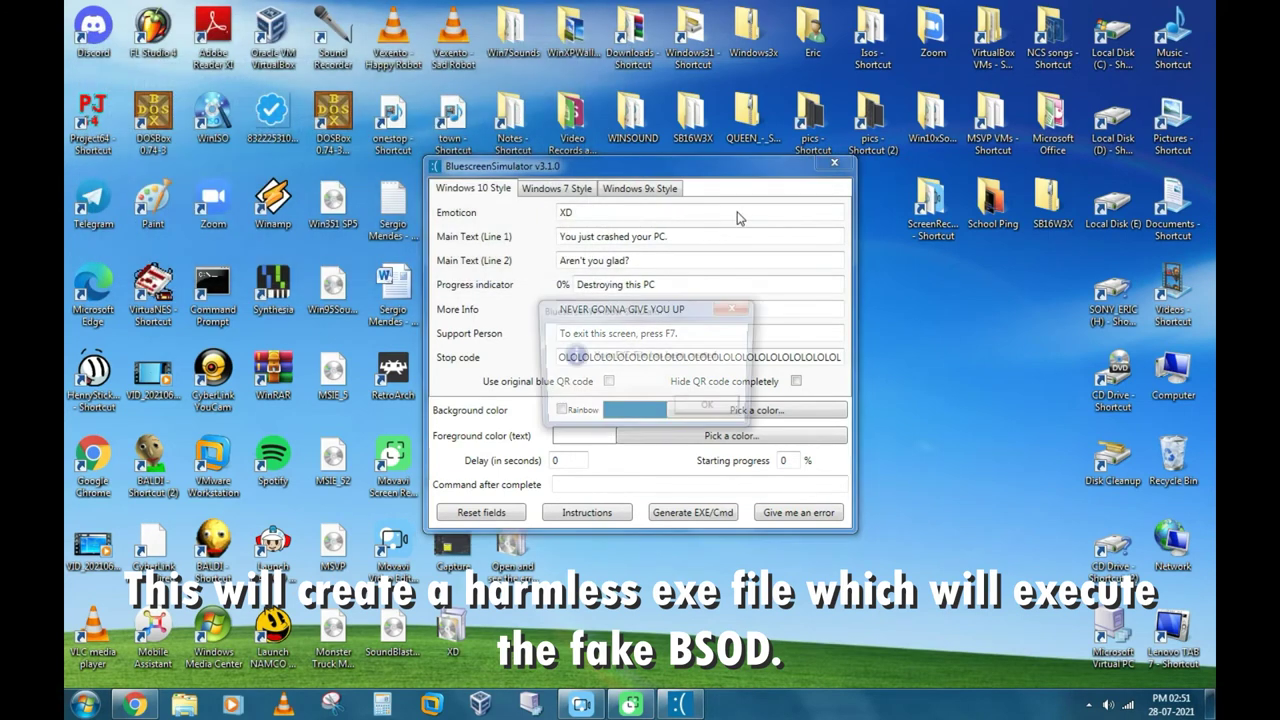
pyautogui.click(703, 412)
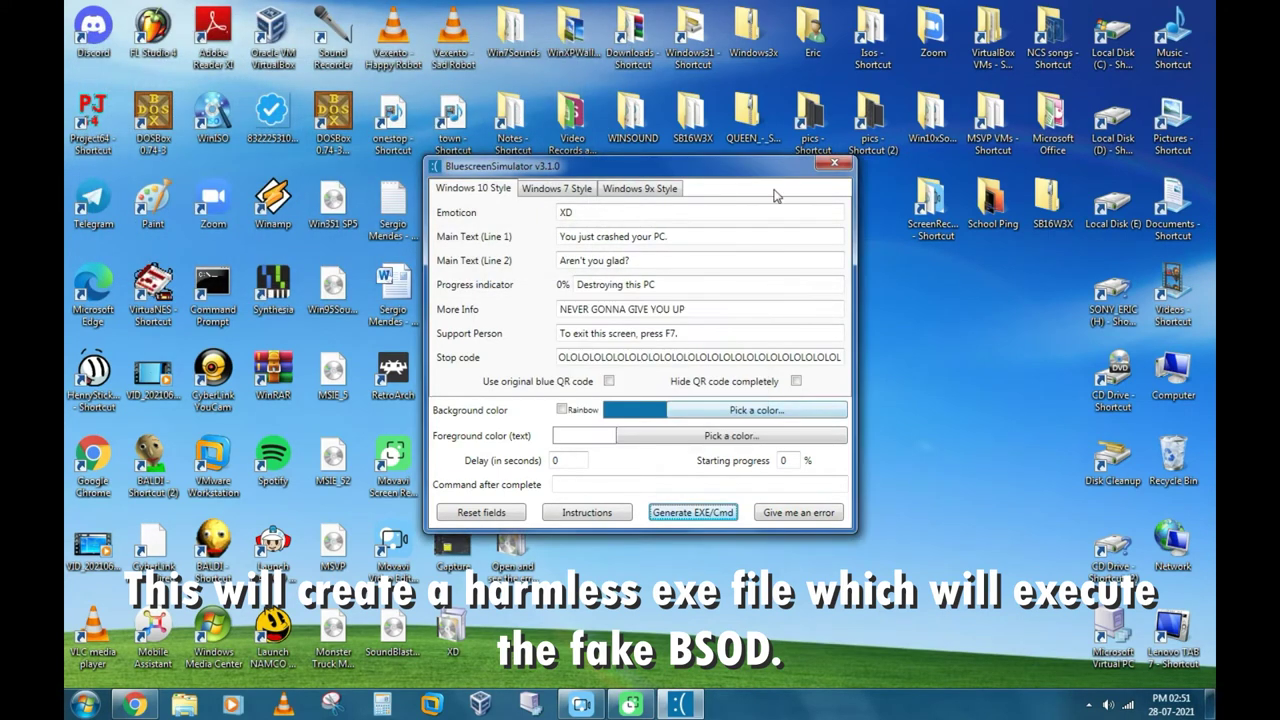
# - Close the simulator and move the lololol file to the empty middle area of the desktop
pyautogui.click(834, 163)
pyautogui.moveTo(512, 200); pyautogui.dragTo(752, 370)
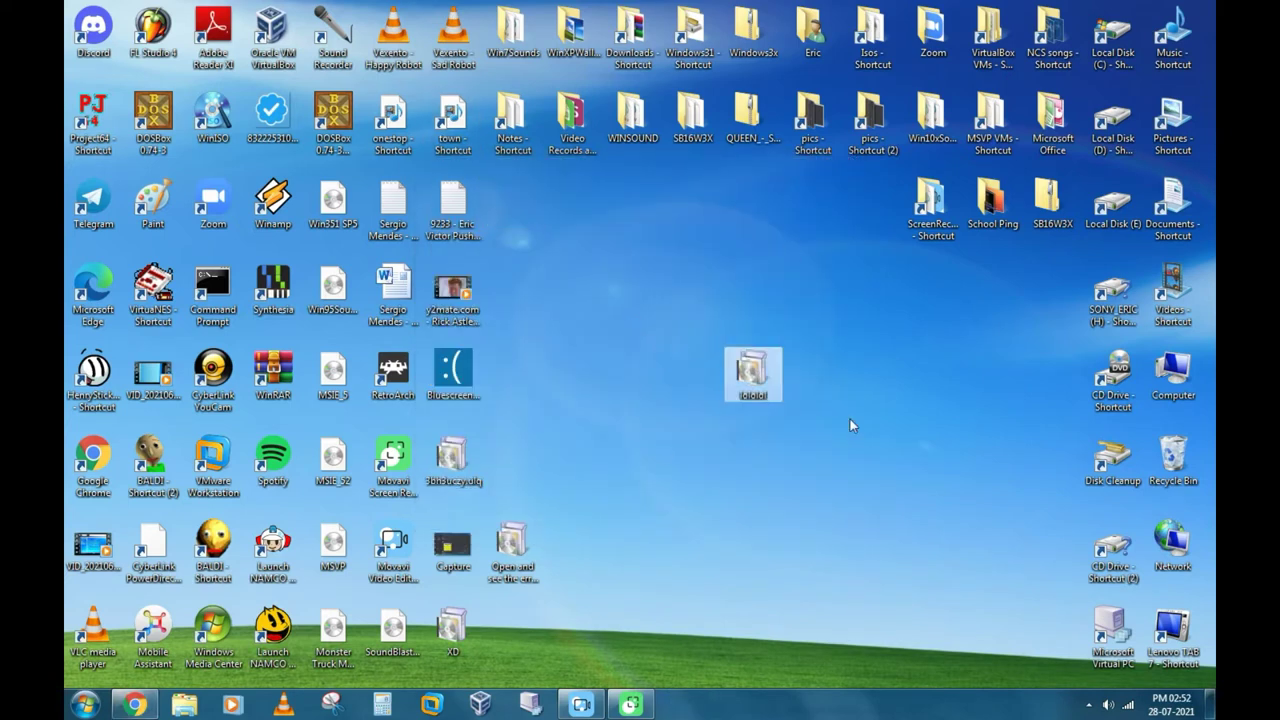
# - Run the lololol file to test the fake blue screen, and exit it
pyautogui.doubleClick(768, 377)
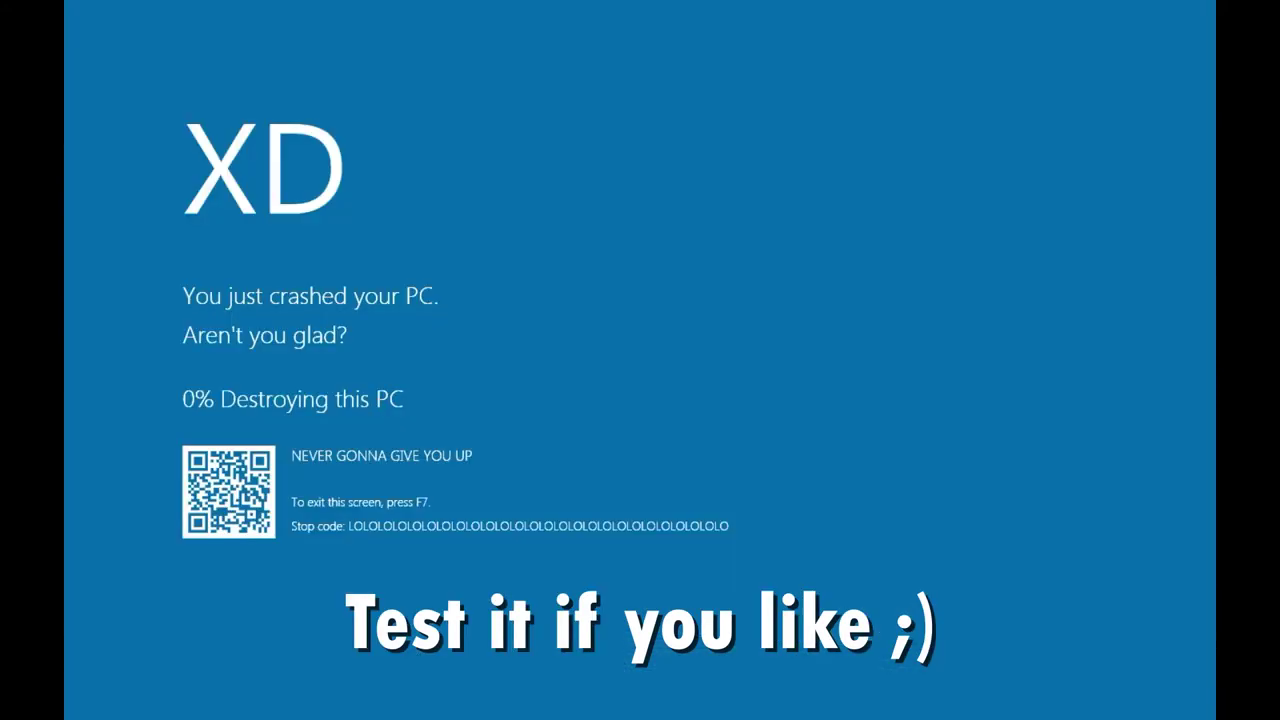
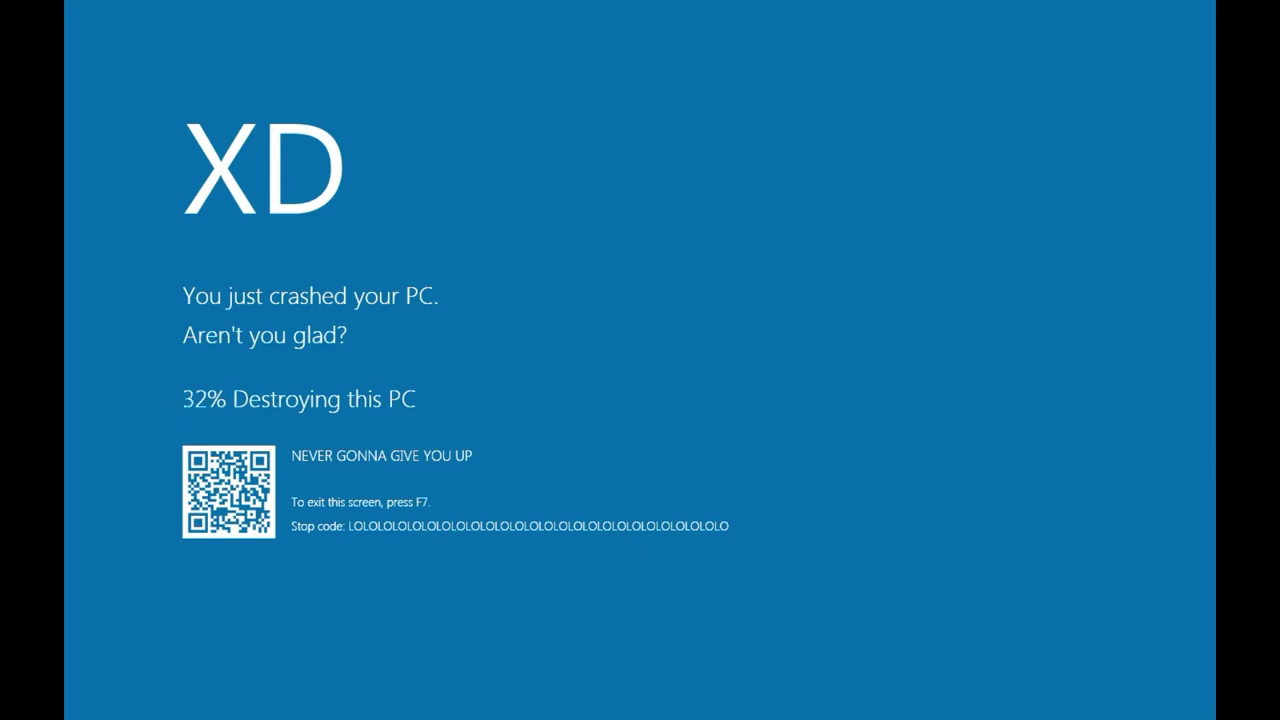
pyautogui.press('F7')
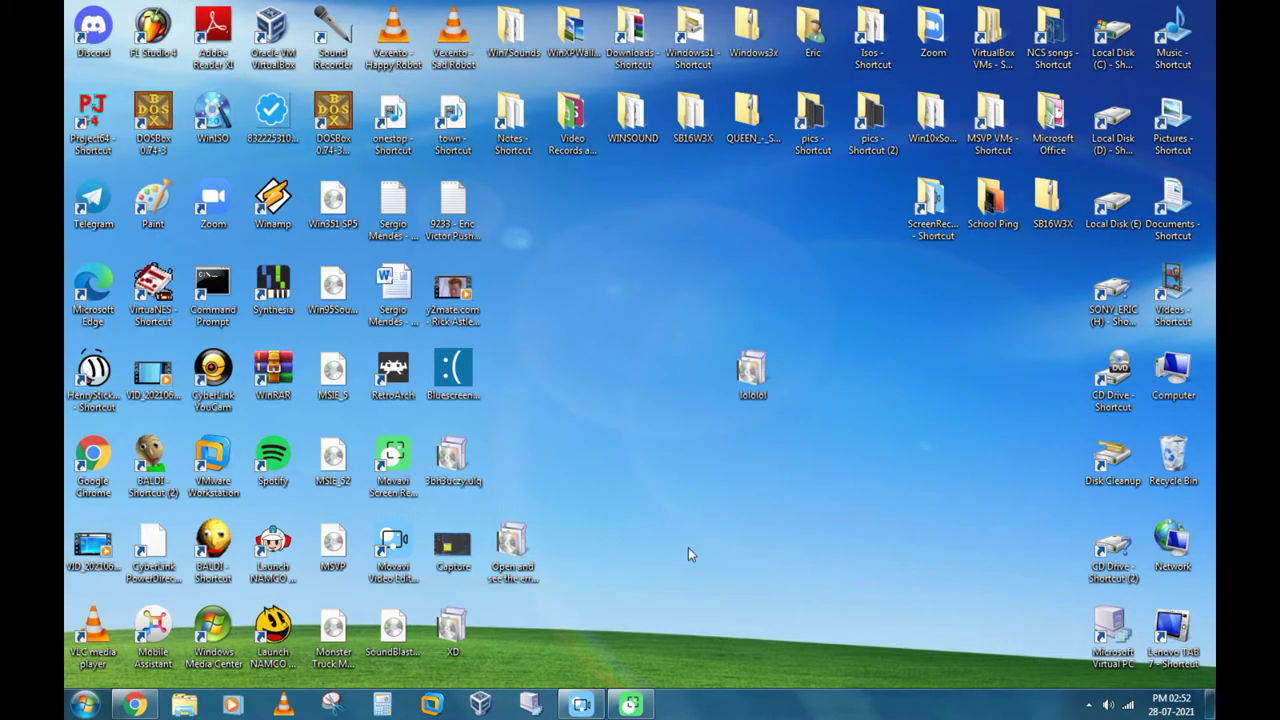
pyautogui.moveTo(670, 297); pyautogui.dragTo(834, 470)
pyautogui.click(743, 508)
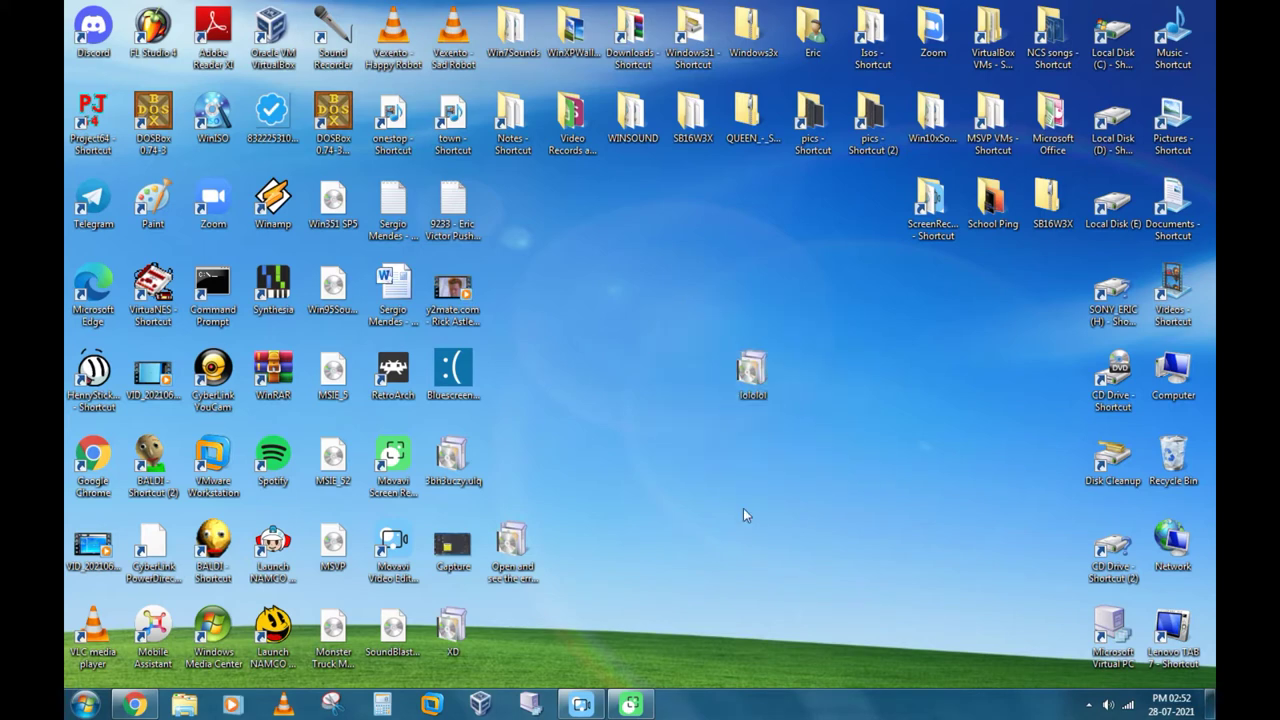
# - Switch to Chrome and load discord.com in the current tab
pyautogui.click(136, 704)
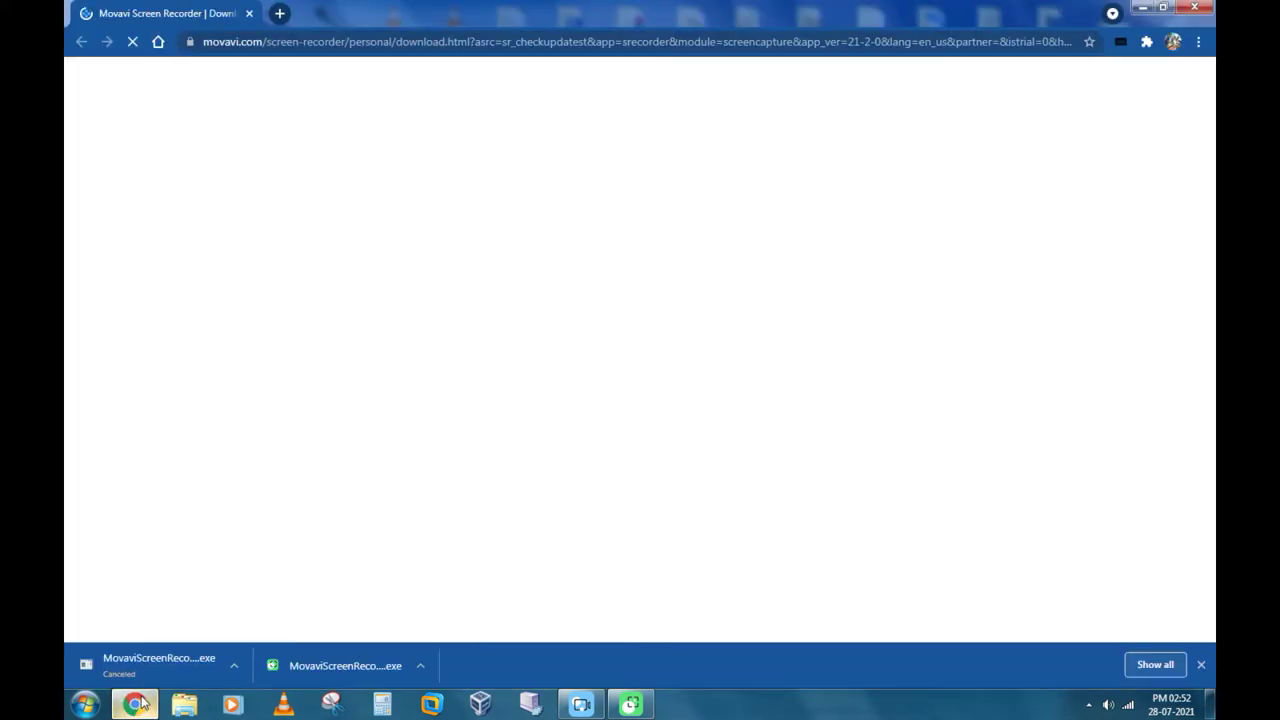
pyautogui.click(958, 44)
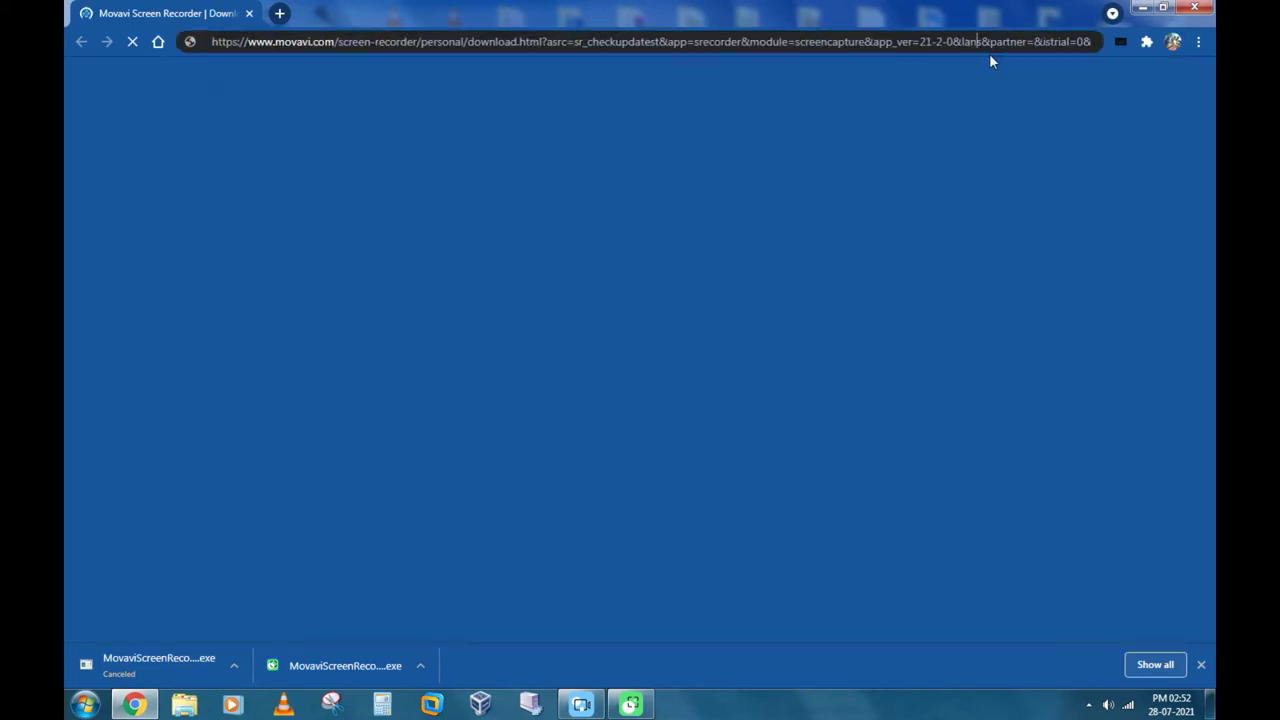
pyautogui.press('BackSpace')
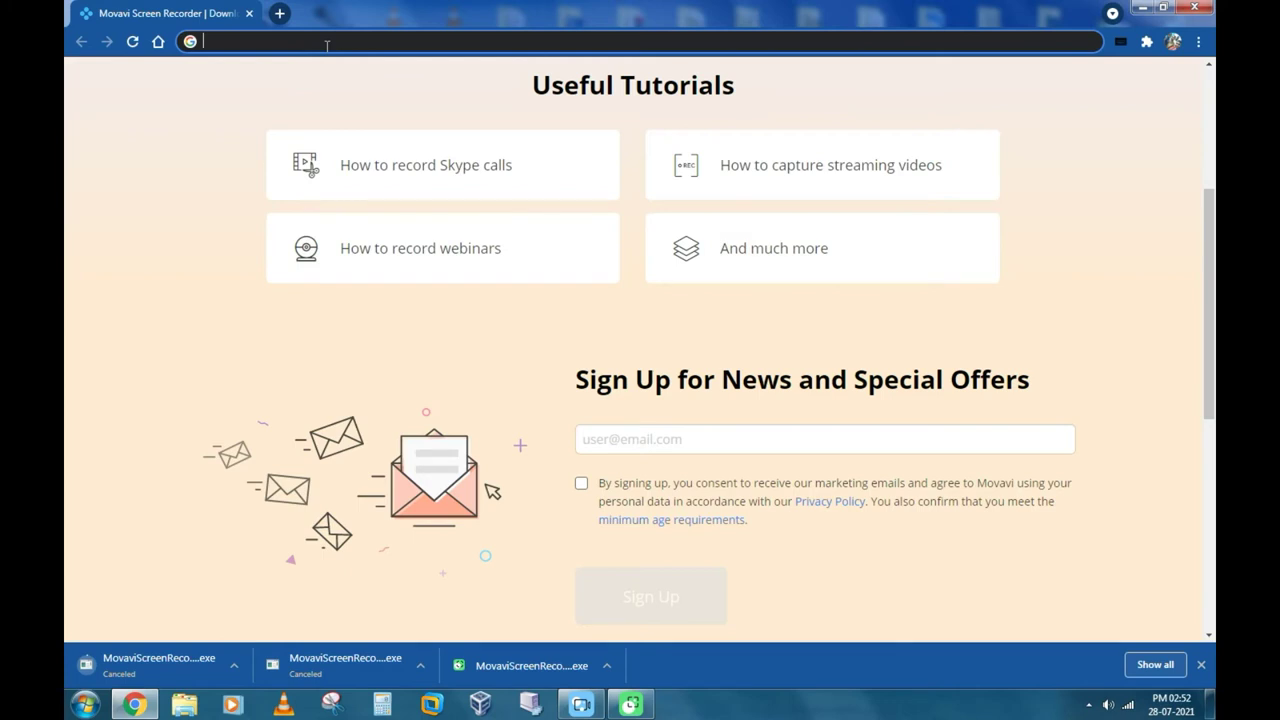
pyautogui.write('discord.com')
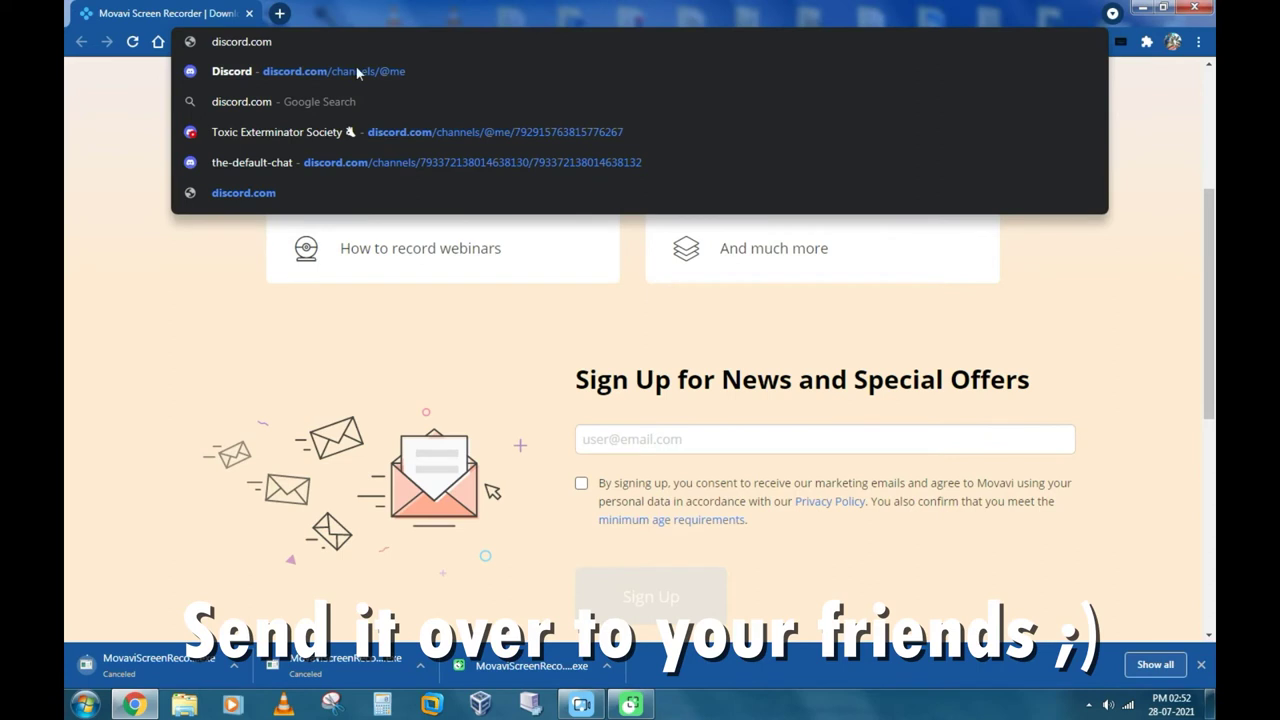
pyautogui.press('Return')
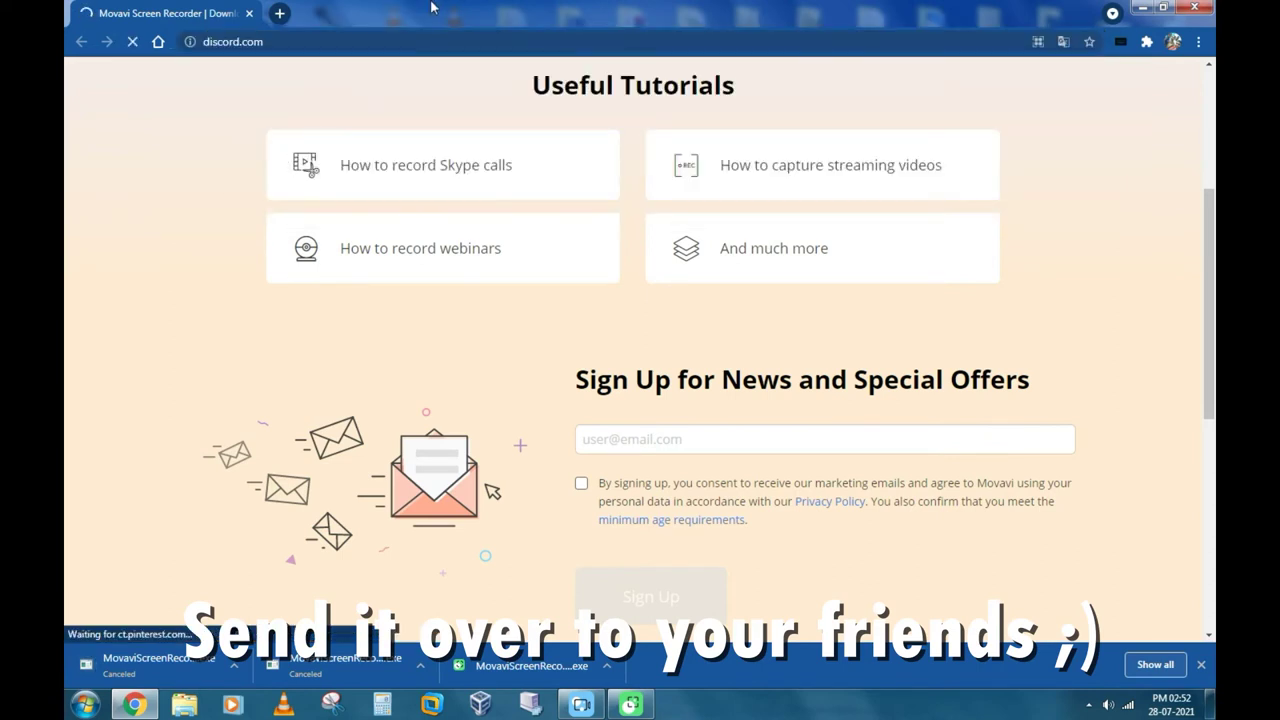
# - Resize the browser window to half the screen so the lololol file is accessible, and dismiss the downloads bar
pyautogui.moveTo(822, 6); pyautogui.dragTo(64, 60)
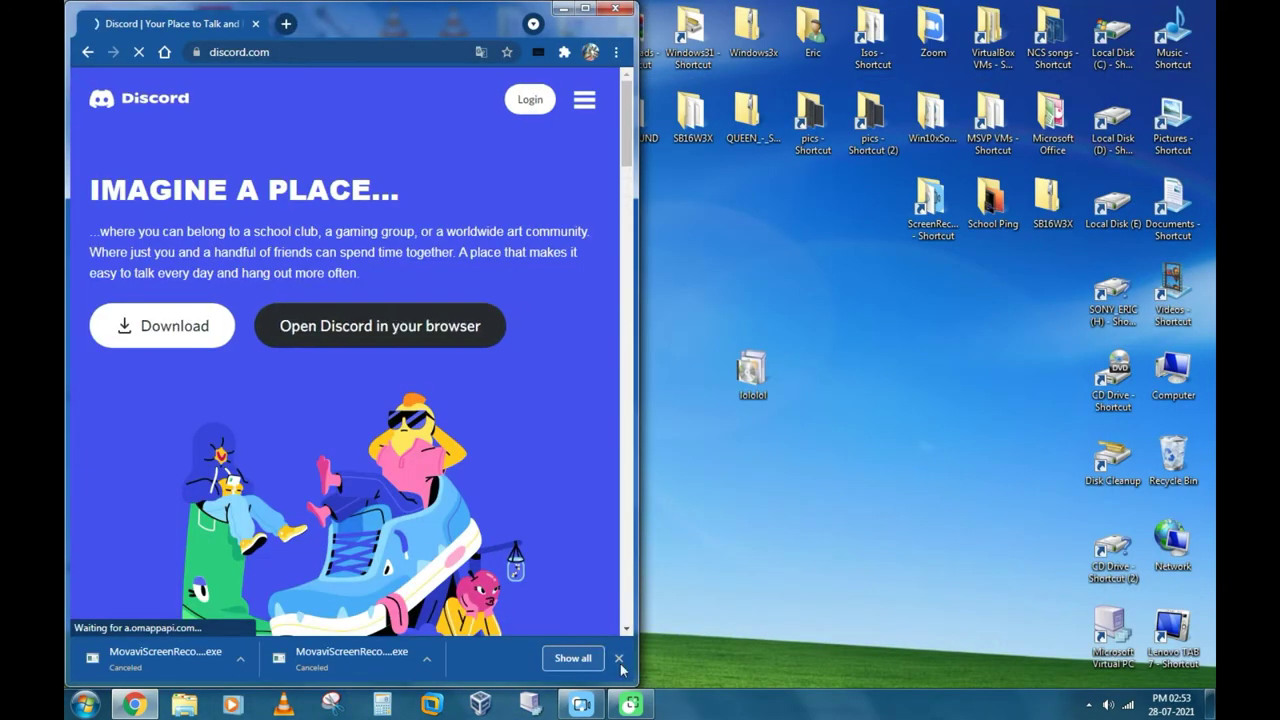
pyautogui.click(619, 658)
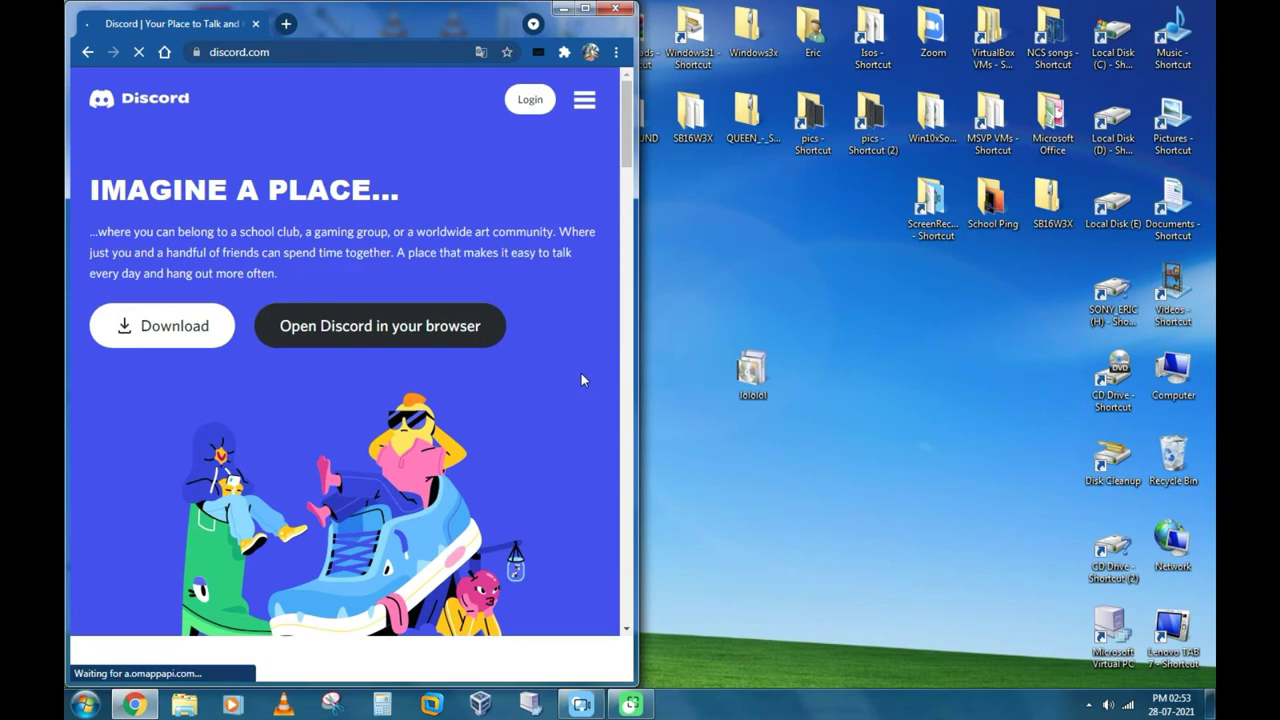
pyautogui.click(362, 52)
pyautogui.doubleClick(295, 52)
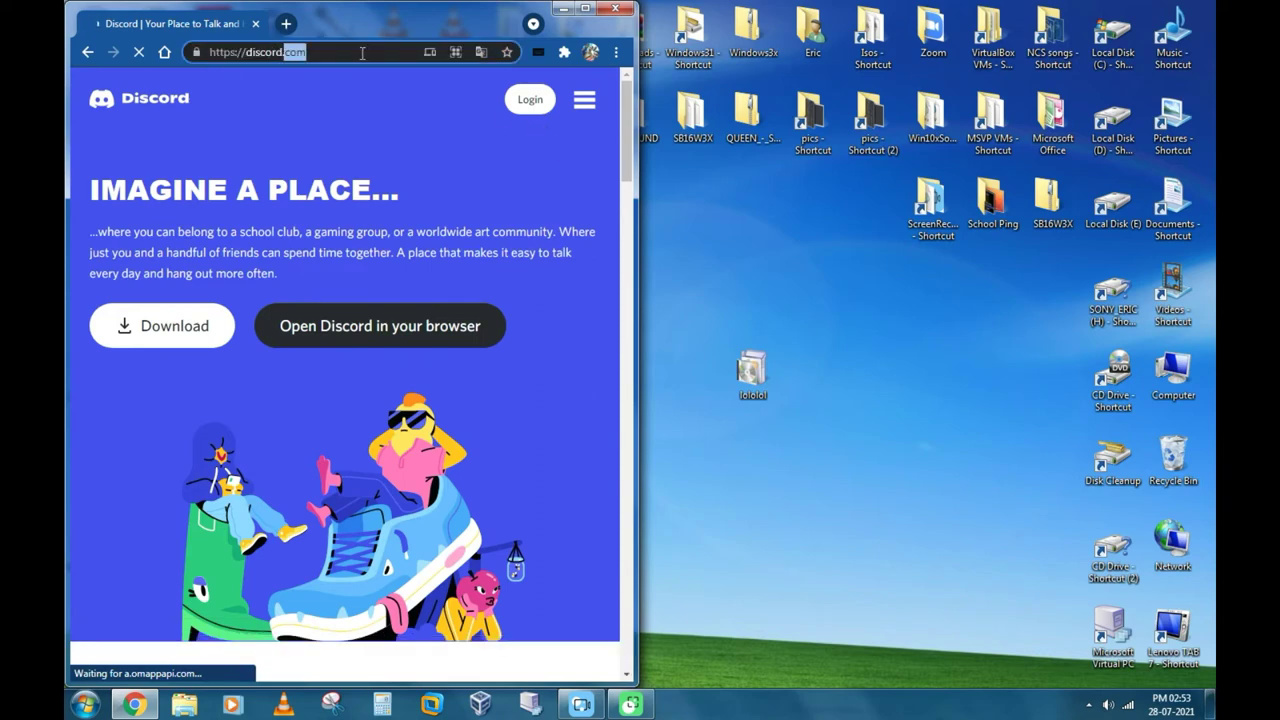
pyautogui.click(310, 52)
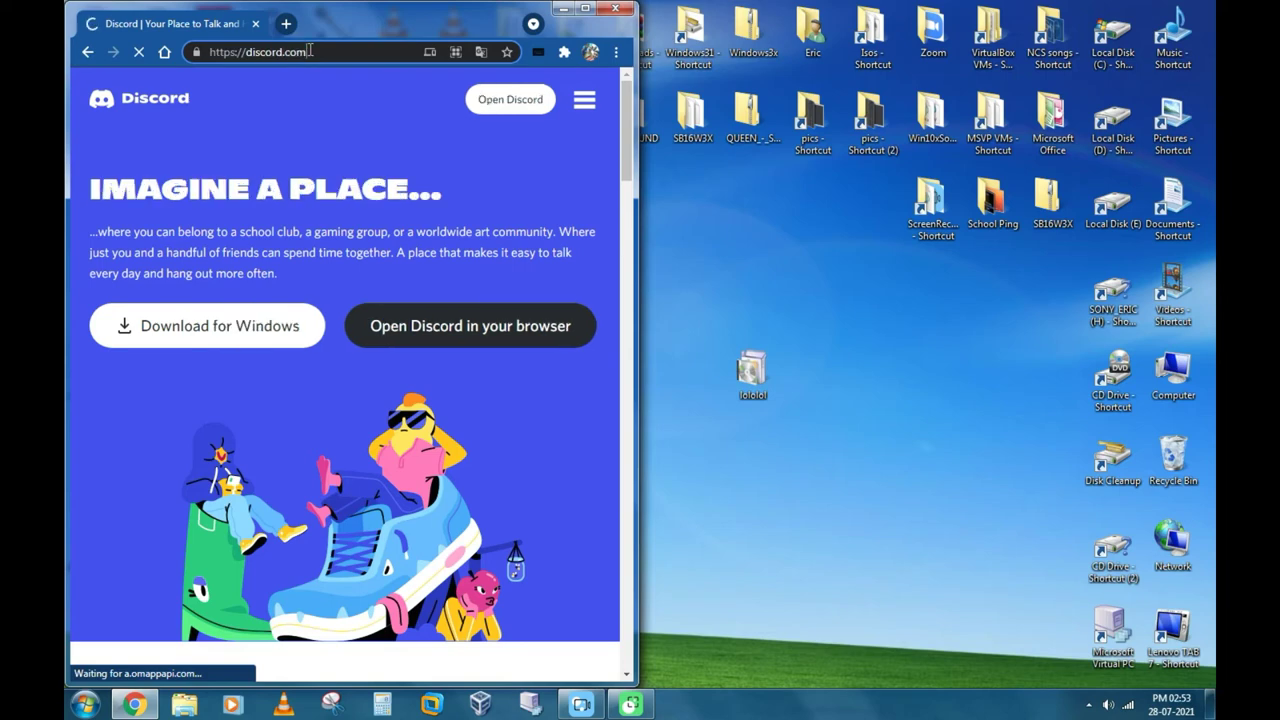
pyautogui.write('/')
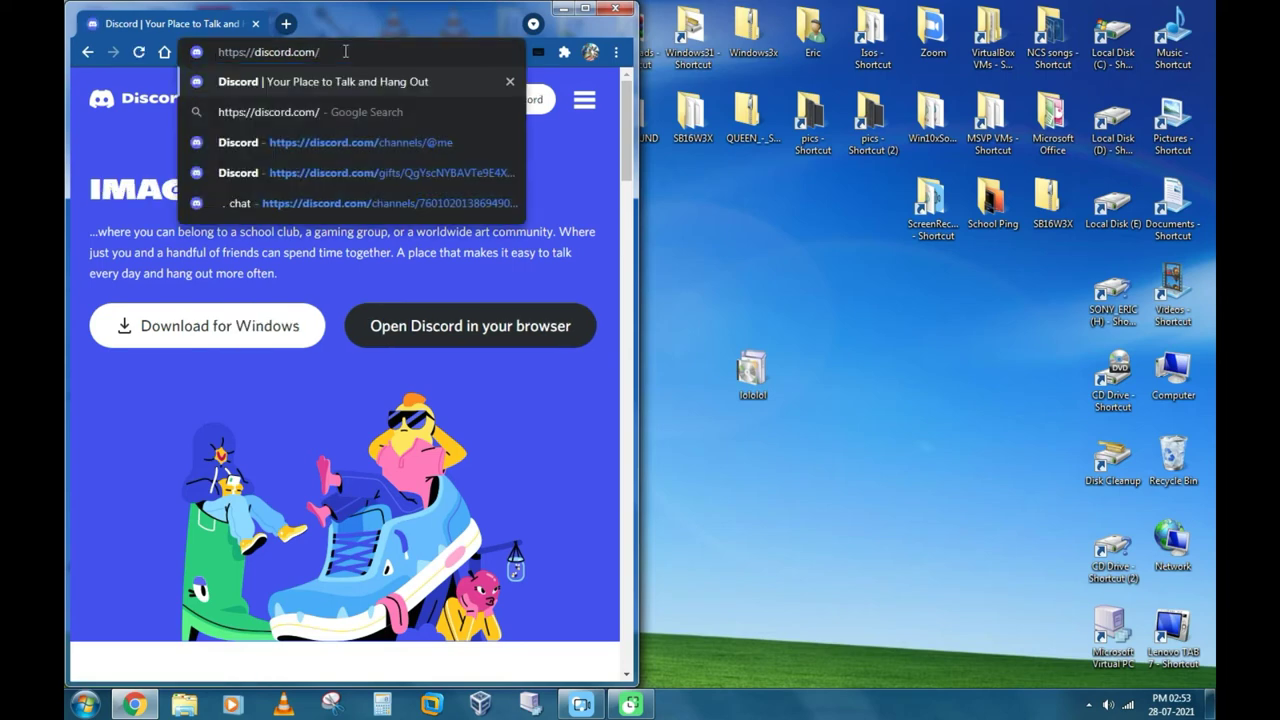
pyautogui.press('Down')
pyautogui.press('Down')
pyautogui.press('Return')
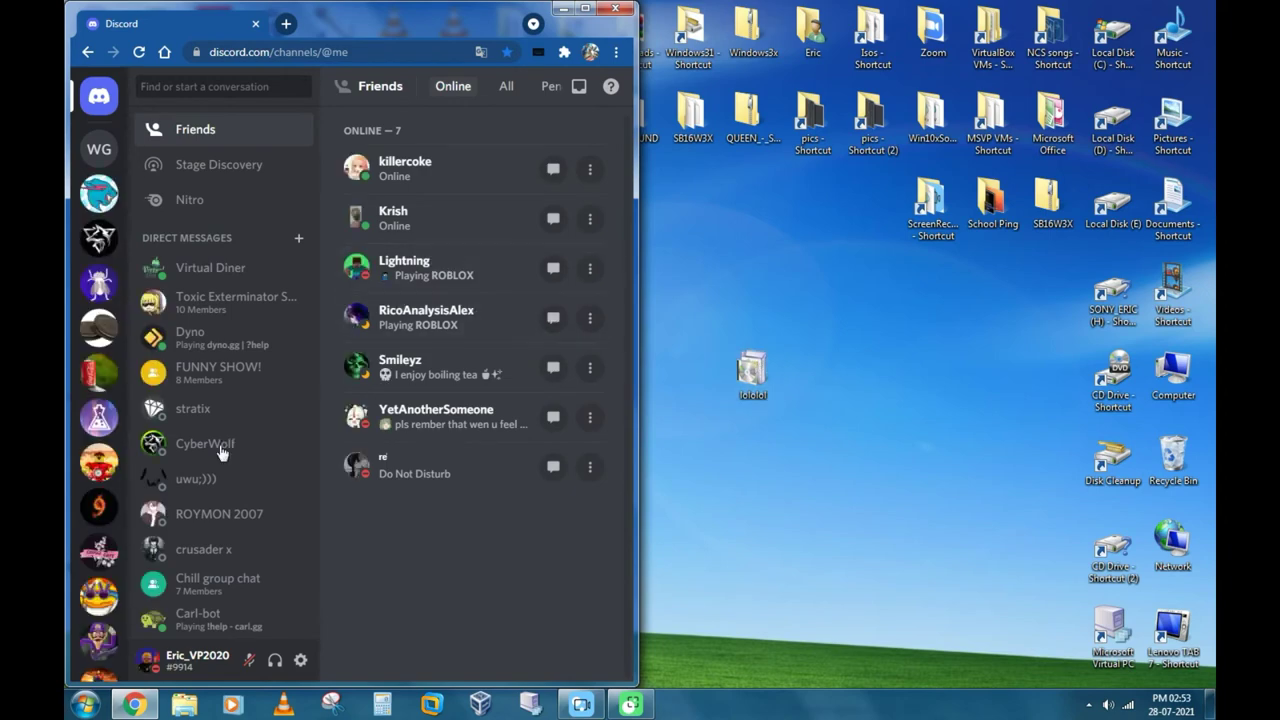
# - Send lololol.exe with a "lololol"-style comment in a contact's direct message conversation, and maximize the browser window
pyautogui.scroll(-3, 223, 449)
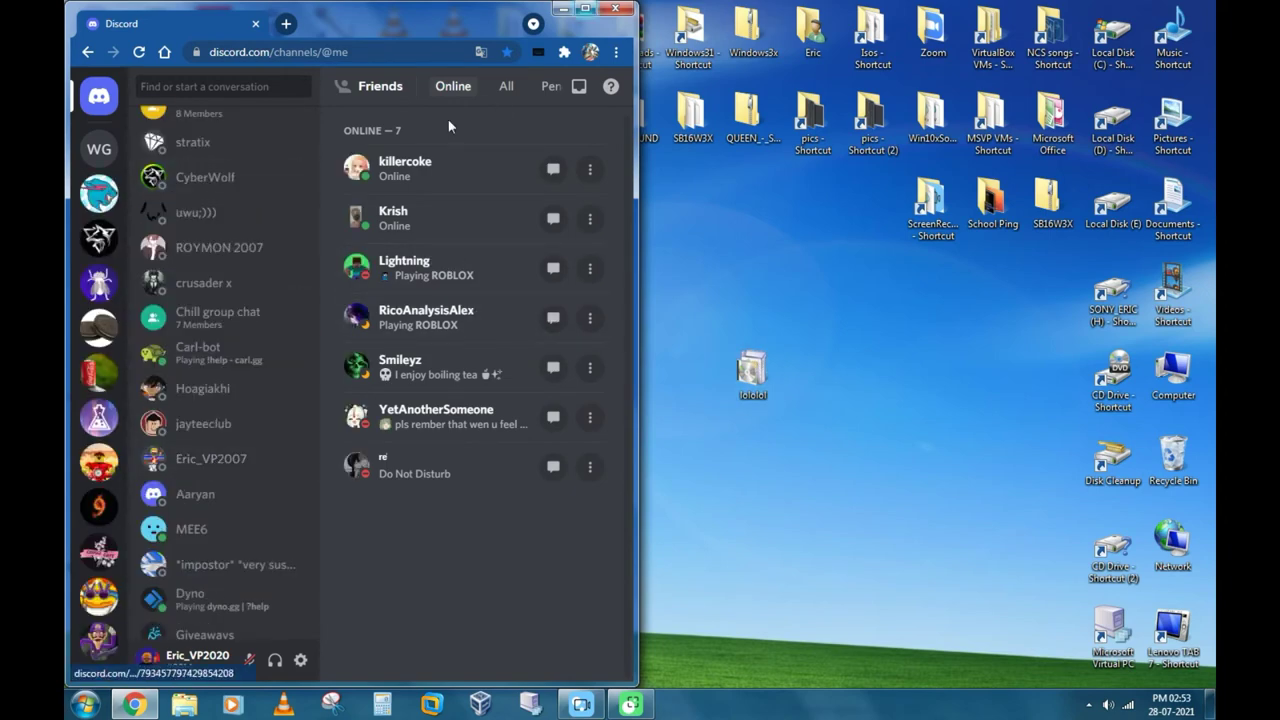
pyautogui.click(232, 456)
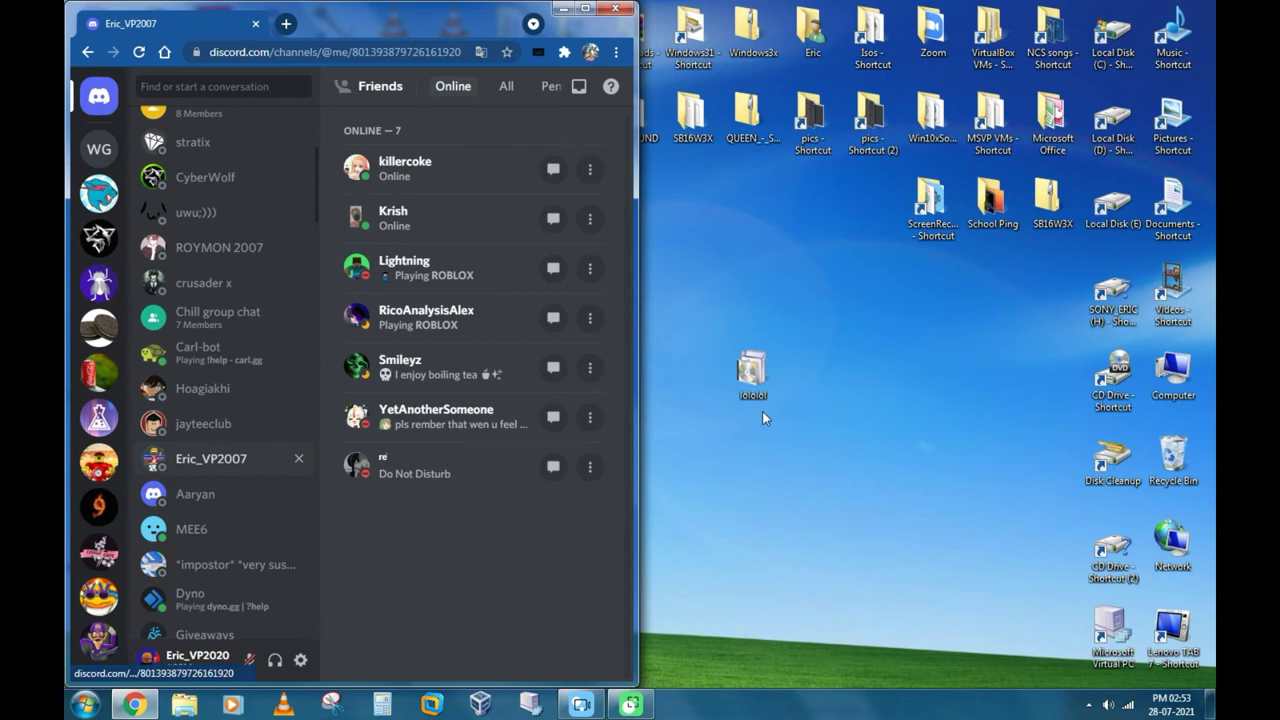
pyautogui.moveTo(750, 380); pyautogui.dragTo(457, 394)
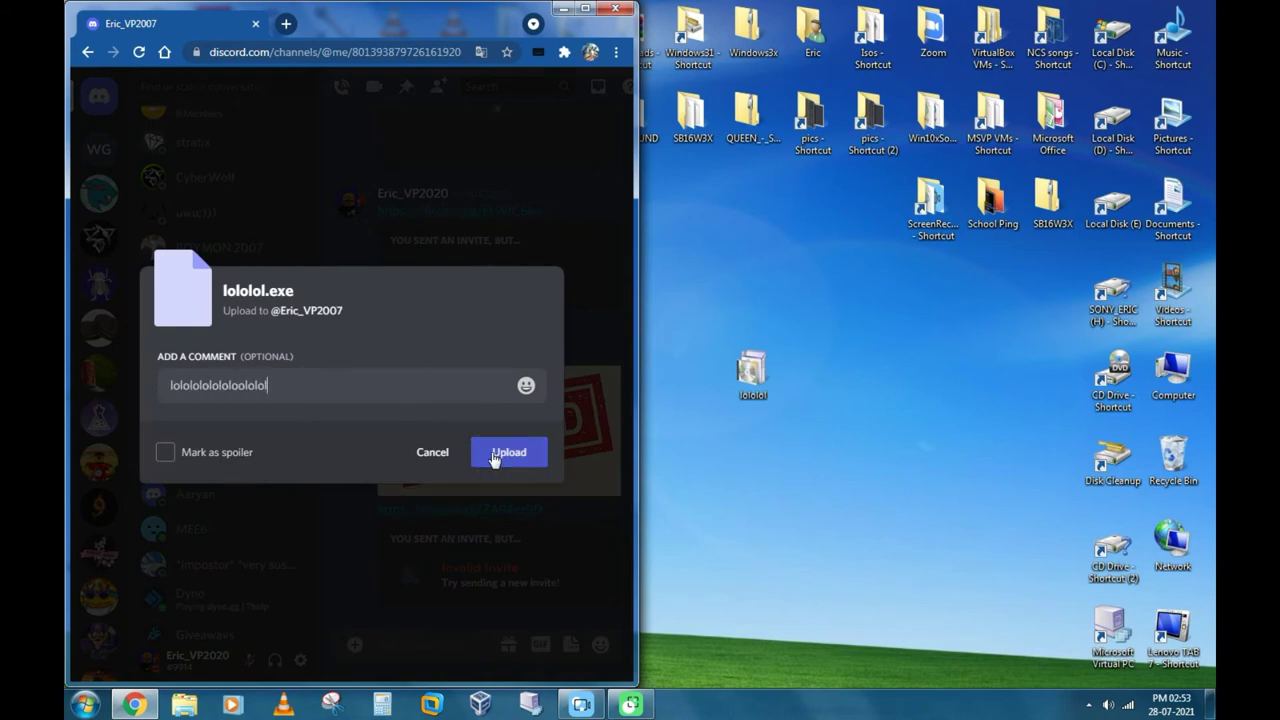
pyautogui.click(493, 456)
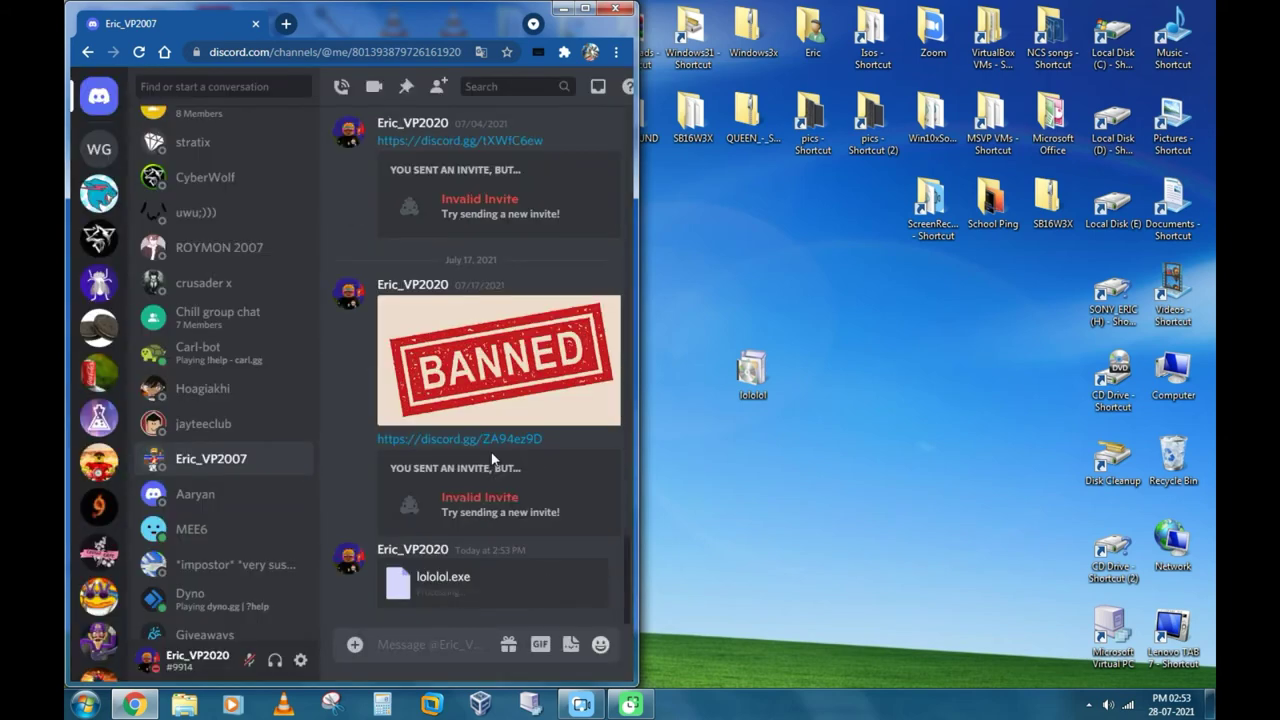
pyautogui.click(584, 10)
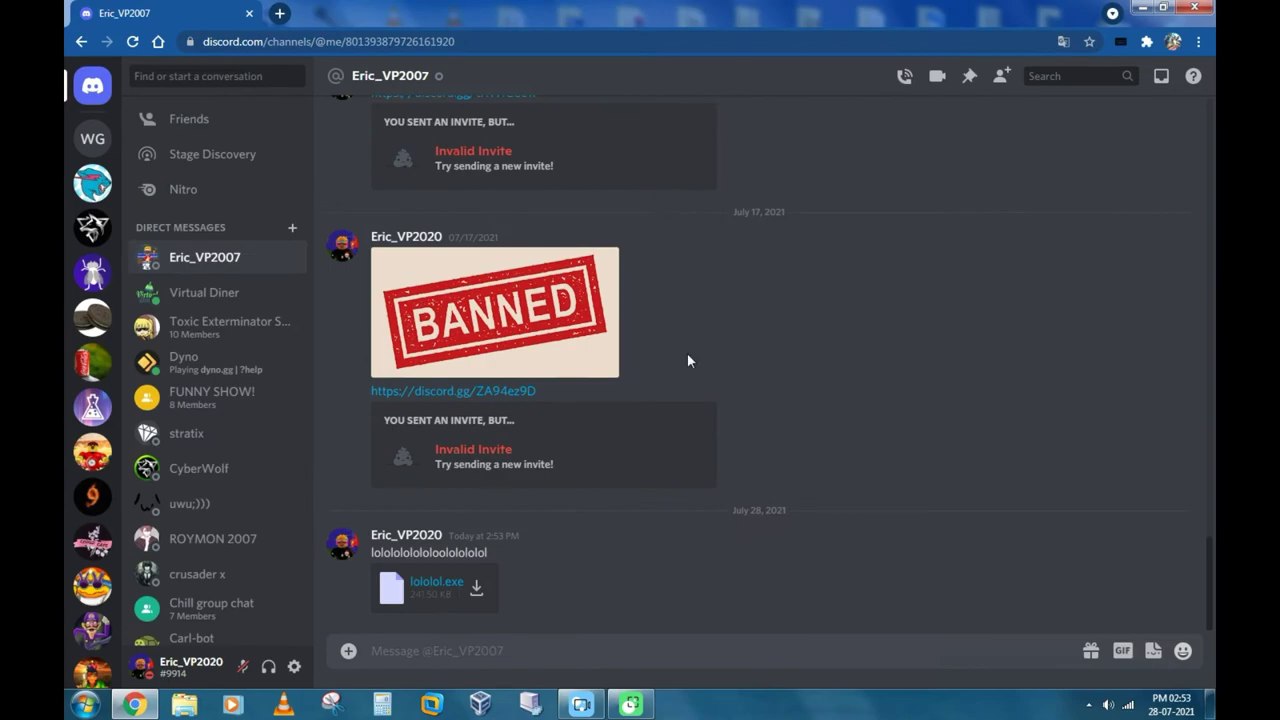